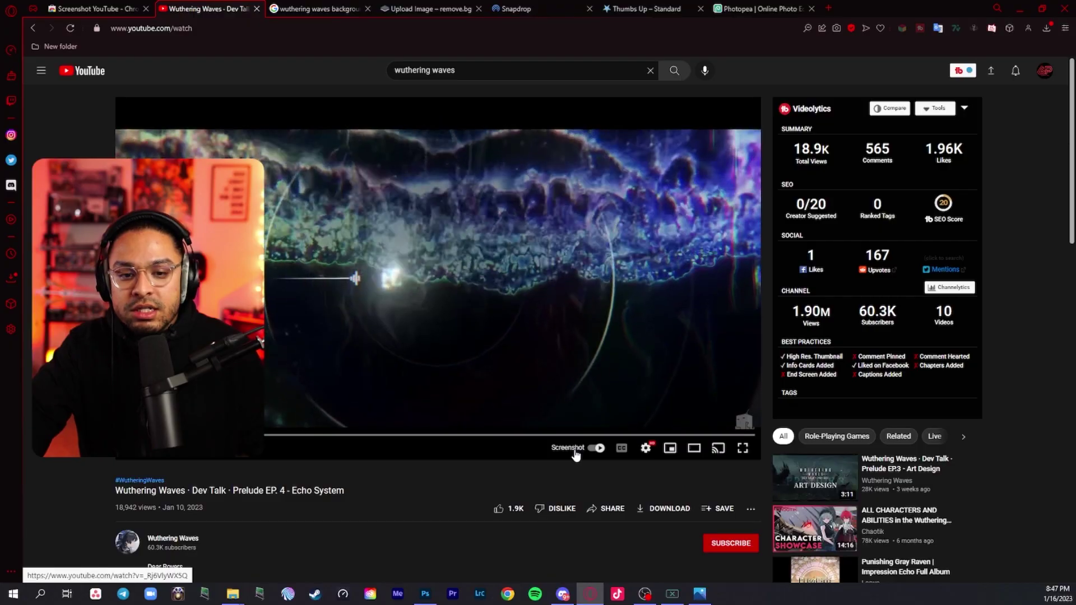
Step: Save a screenshot of the Wuthering Waves Dev Talk frame and view the downloaded PNG
left_click(578, 453)
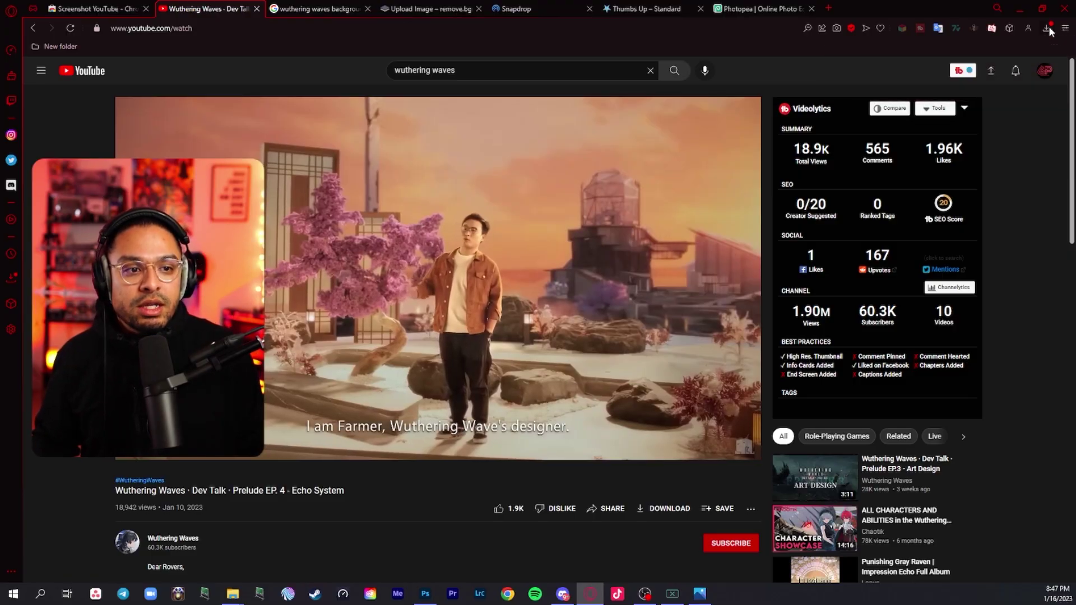
left_click(976, 100)
left_click(1042, 103)
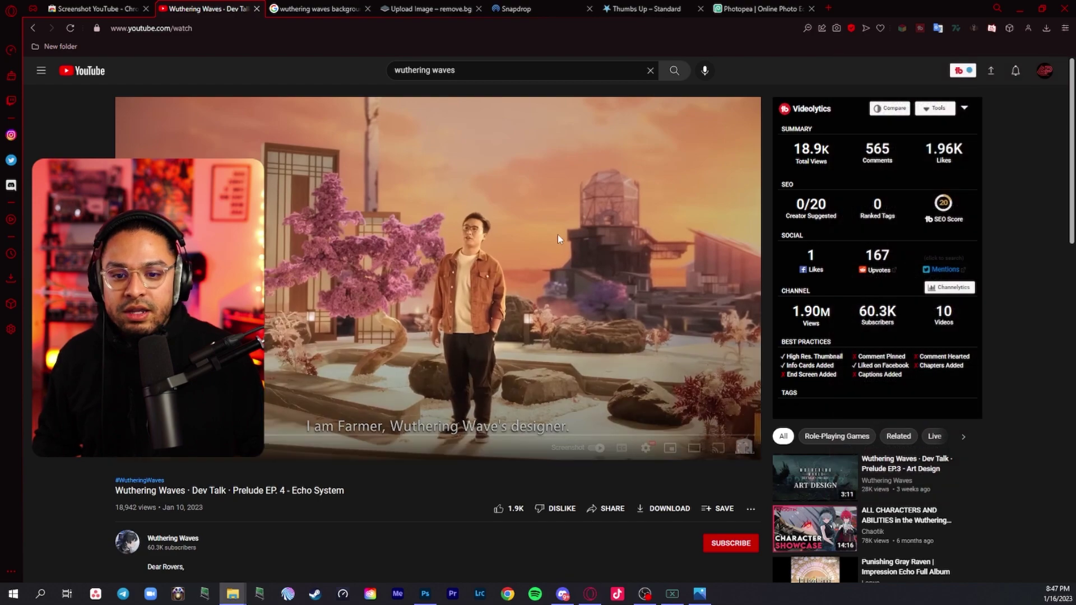
left_click_drag(508, 129, 641, 85)
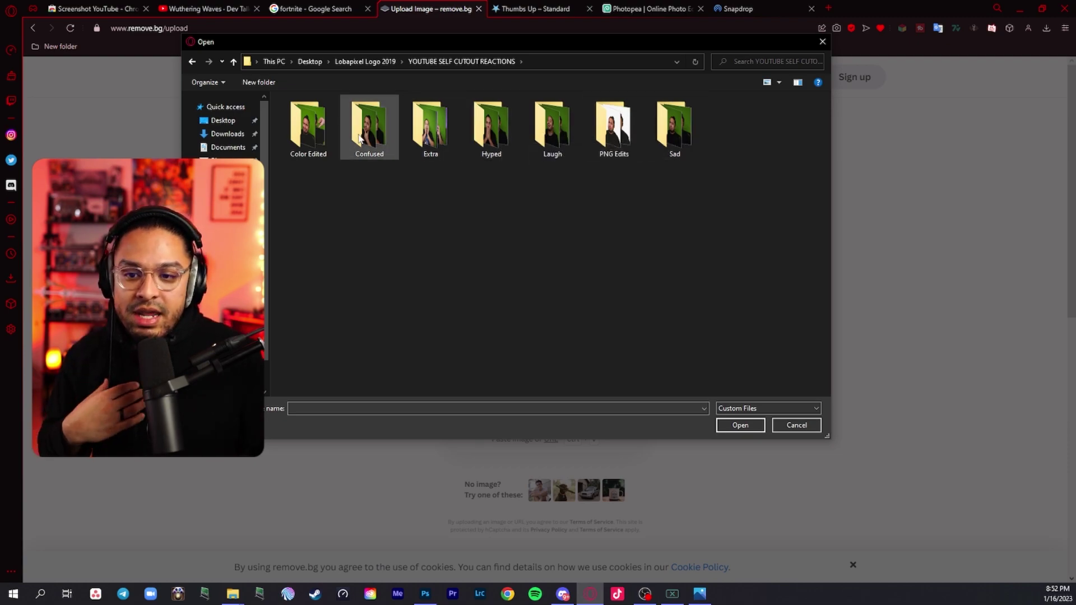
Step: Upload DSC05270 from Color Edited to remove.bg, download the cutout and show it in its folder
double_click(311, 138)
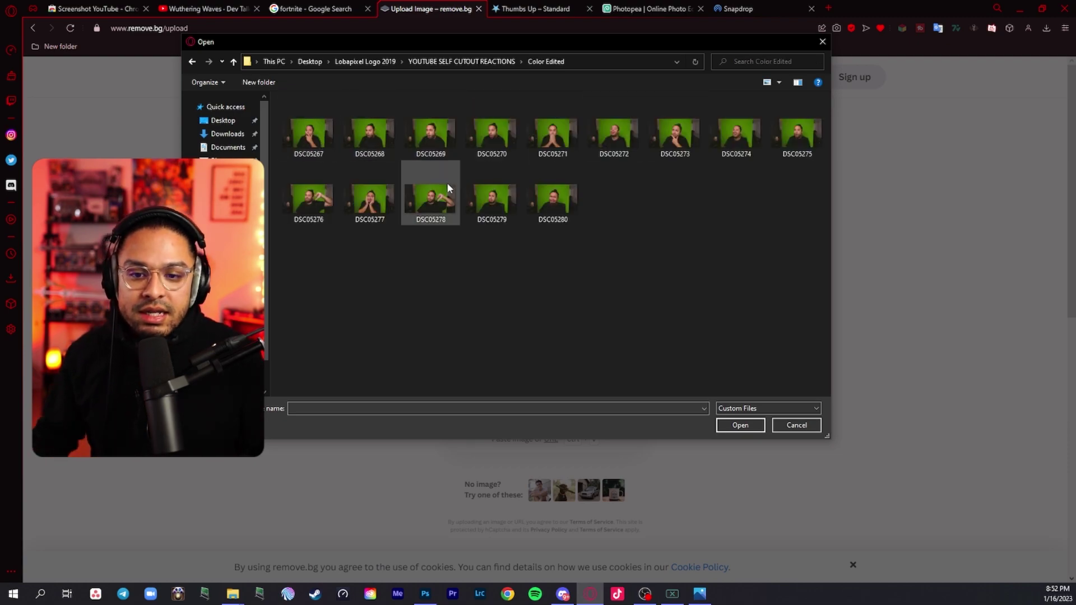
left_click(493, 138)
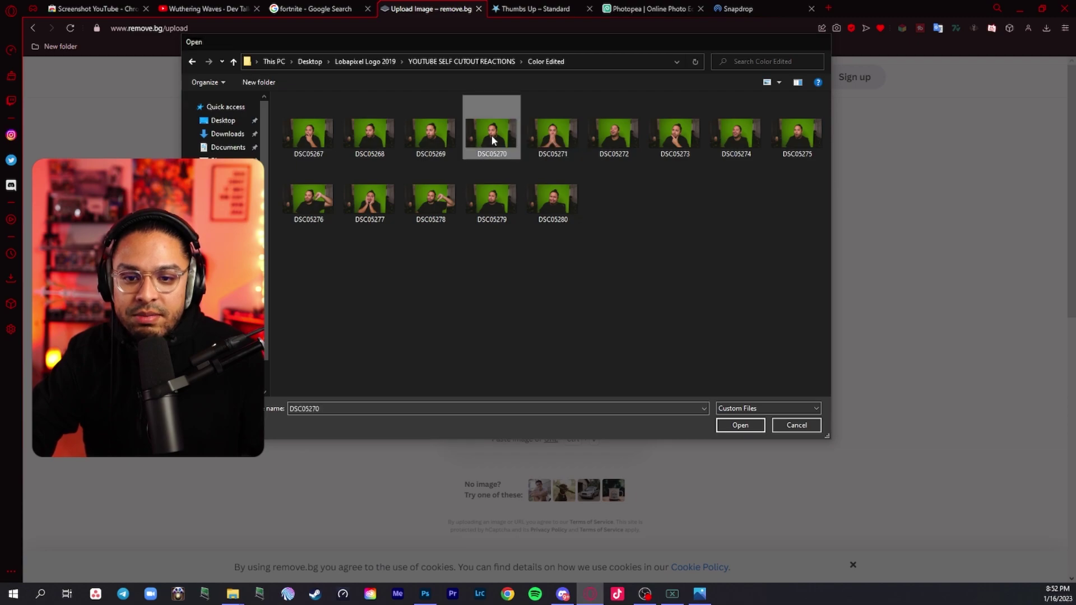
double_click(492, 137)
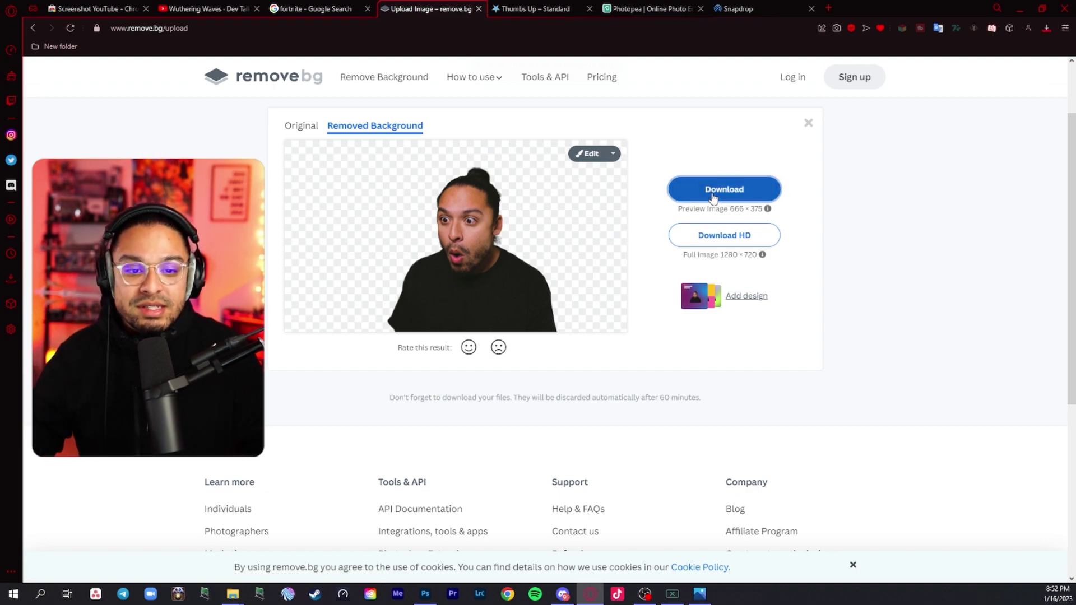
left_click(713, 196)
left_click(1053, 75)
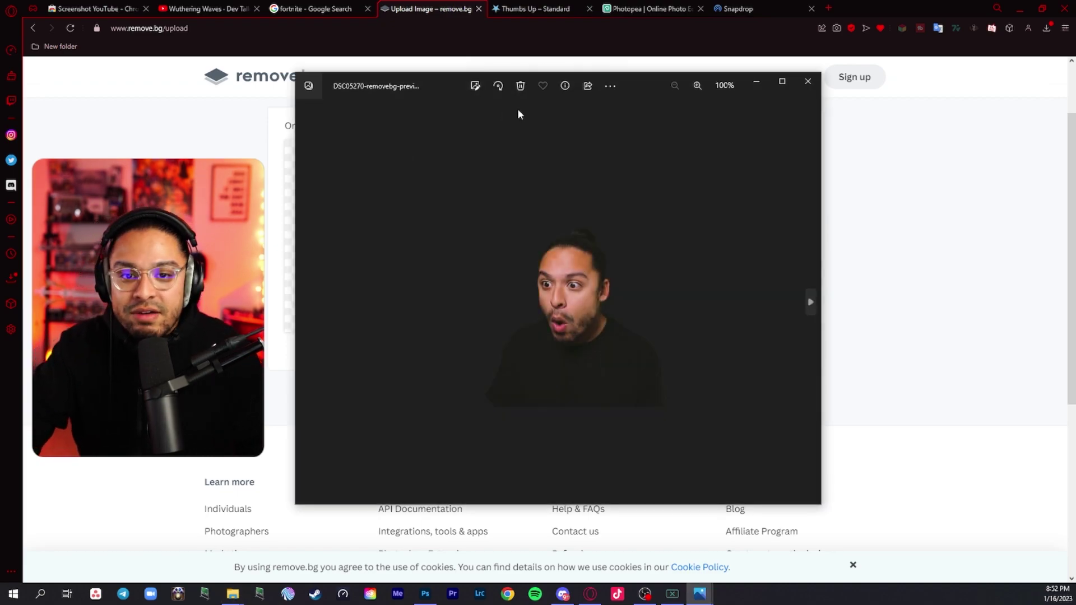
left_click_drag(650, 89, 635, 52)
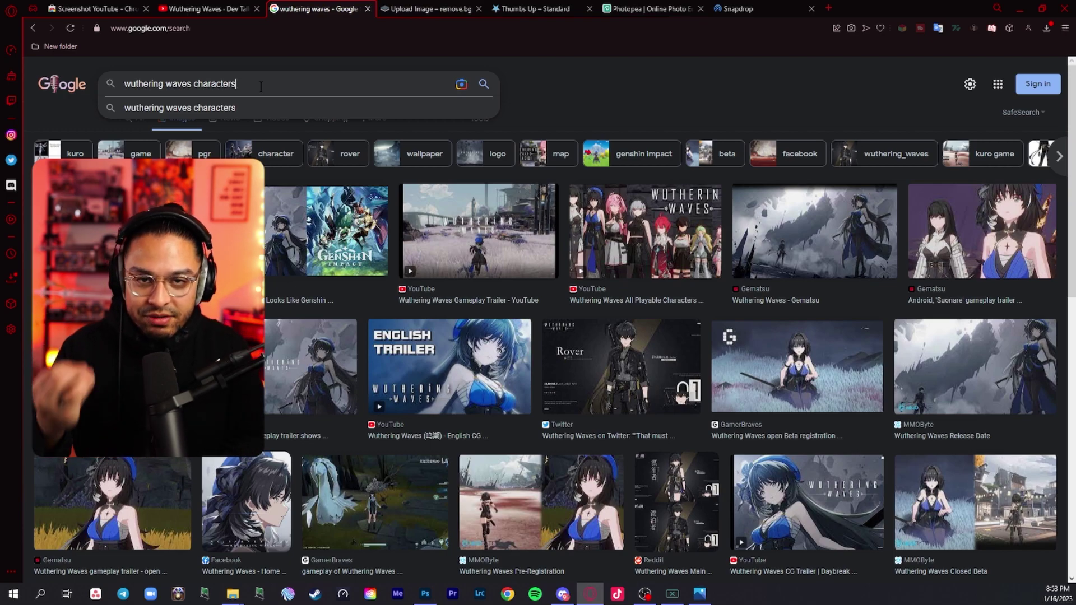
Step: Search 'wuthering waves characters png' and open the Reddit post of the male character
type("png")
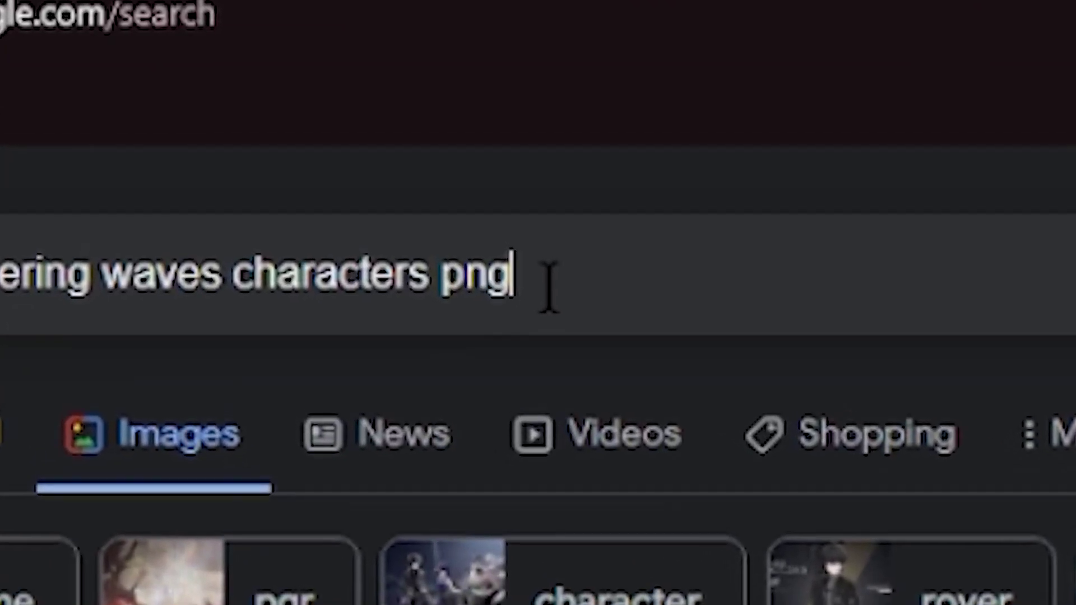
key("Return")
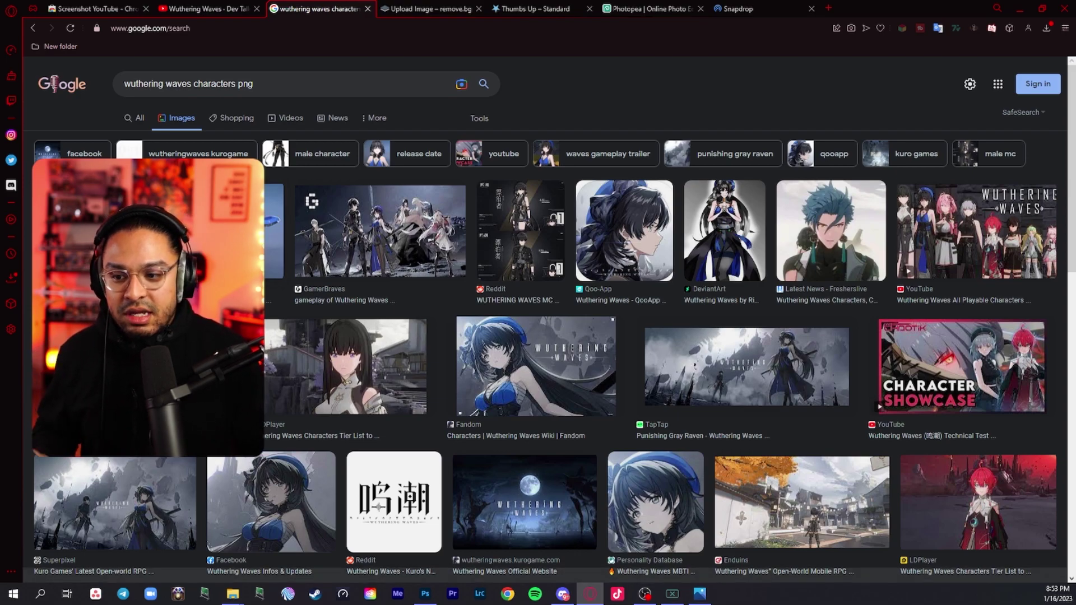
left_click(76, 230)
right_click(905, 269)
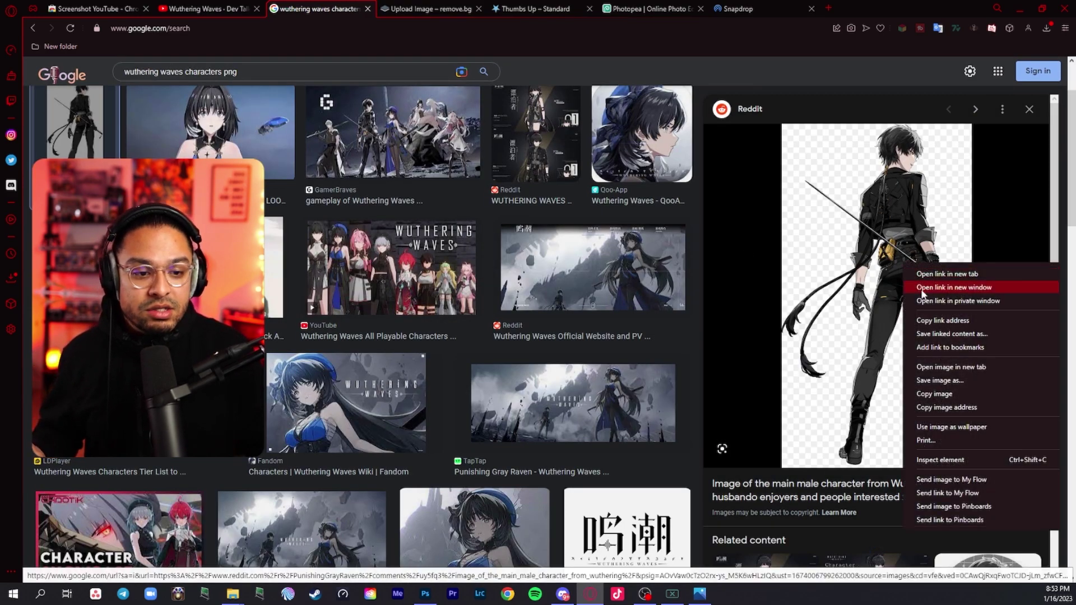
left_click(914, 384)
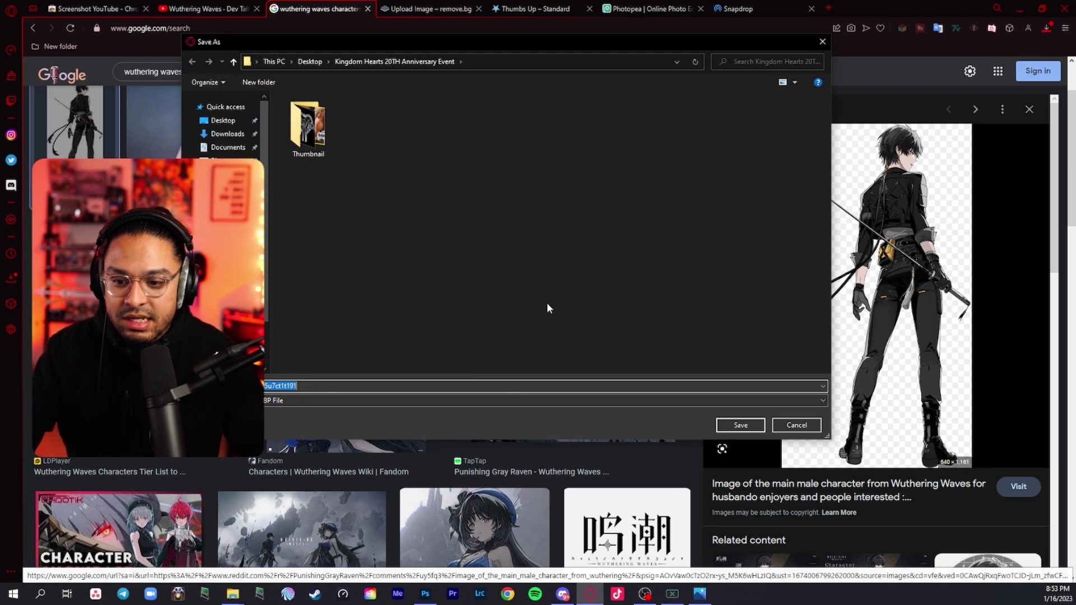
left_click(792, 427)
left_click(792, 428)
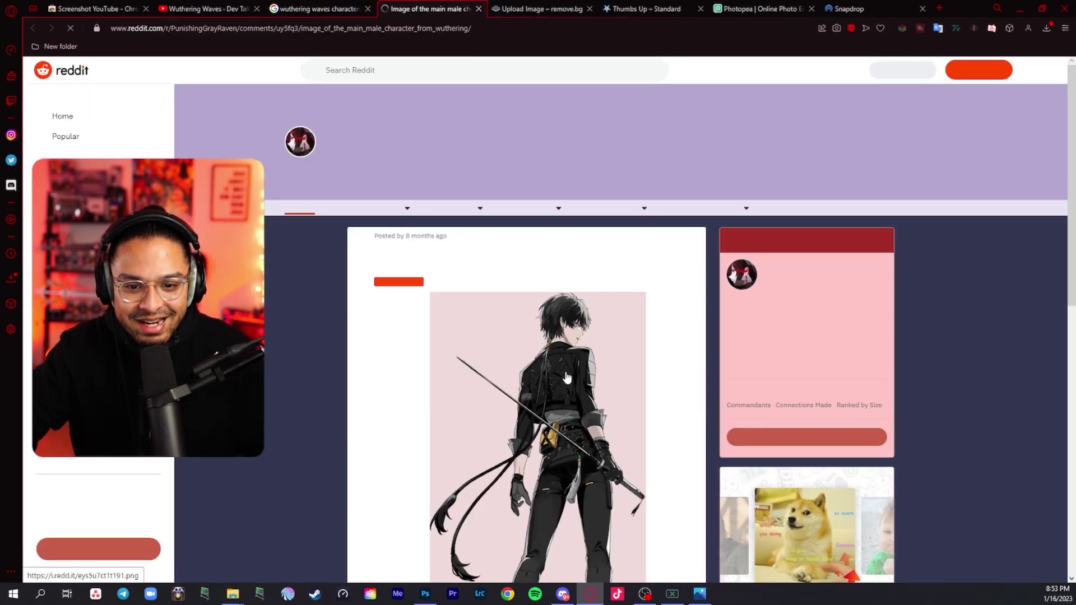
Step: Save the full-size male character image to Downloads as eys5u7ct1t191.png
scroll(426, 312, "down", 3)
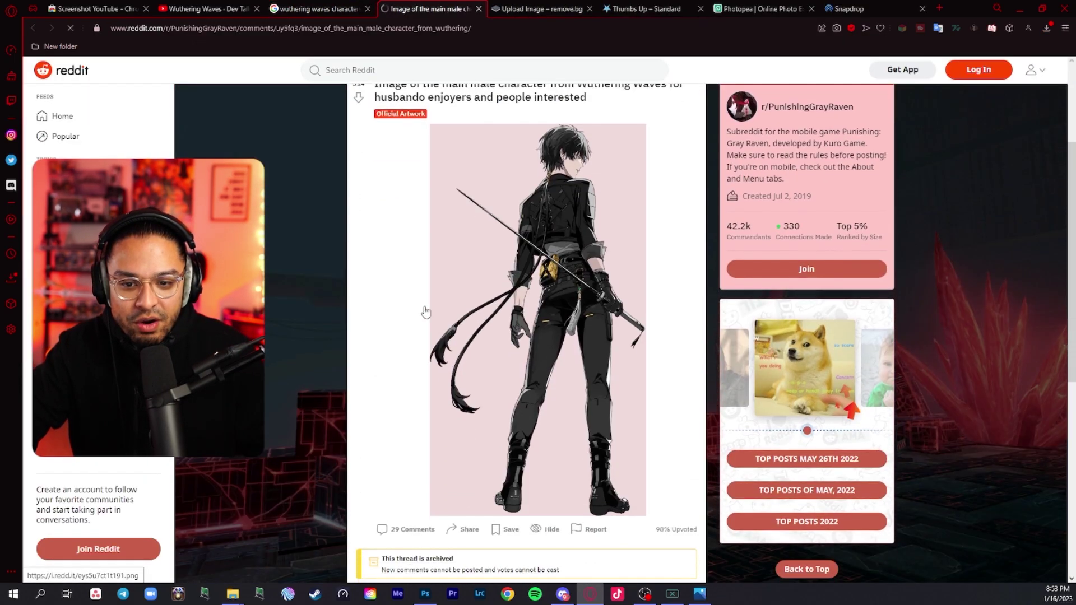
left_click(553, 294)
left_click(565, 217)
left_click(567, 216)
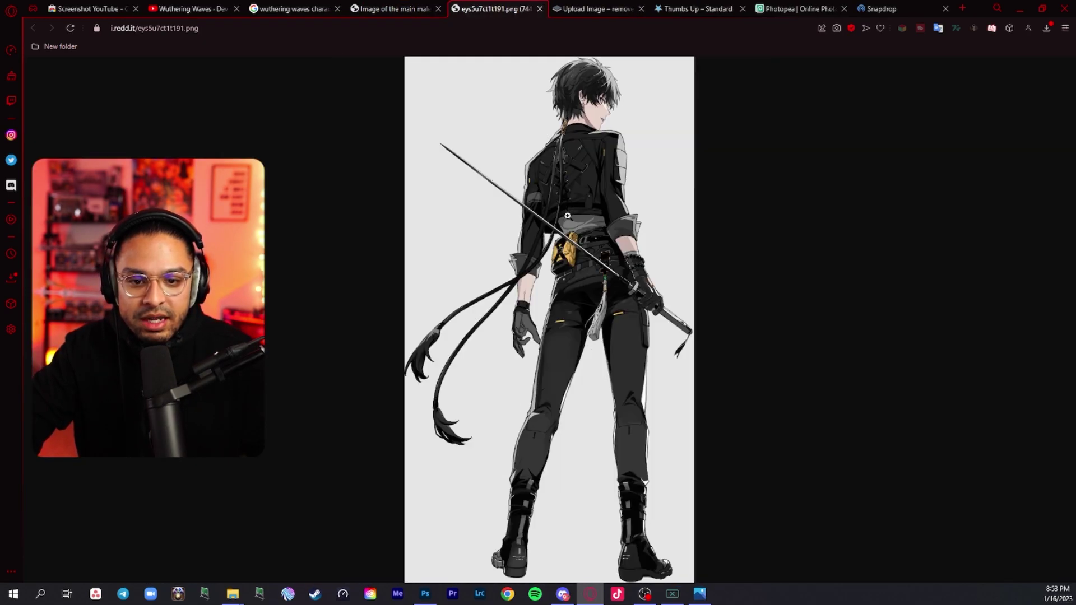
right_click(568, 216)
left_click(598, 242)
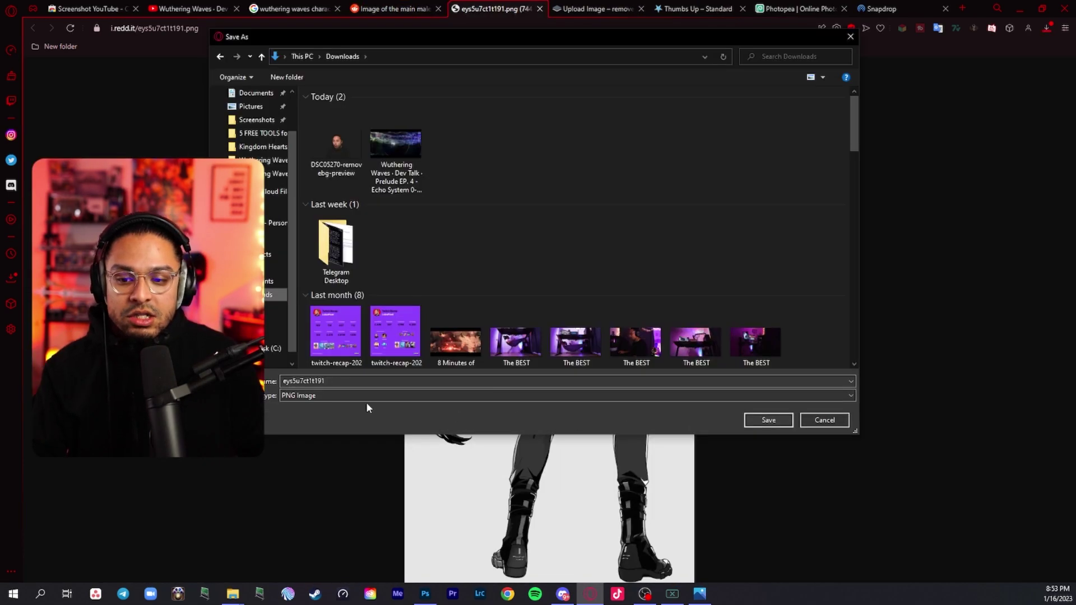
left_click(766, 420)
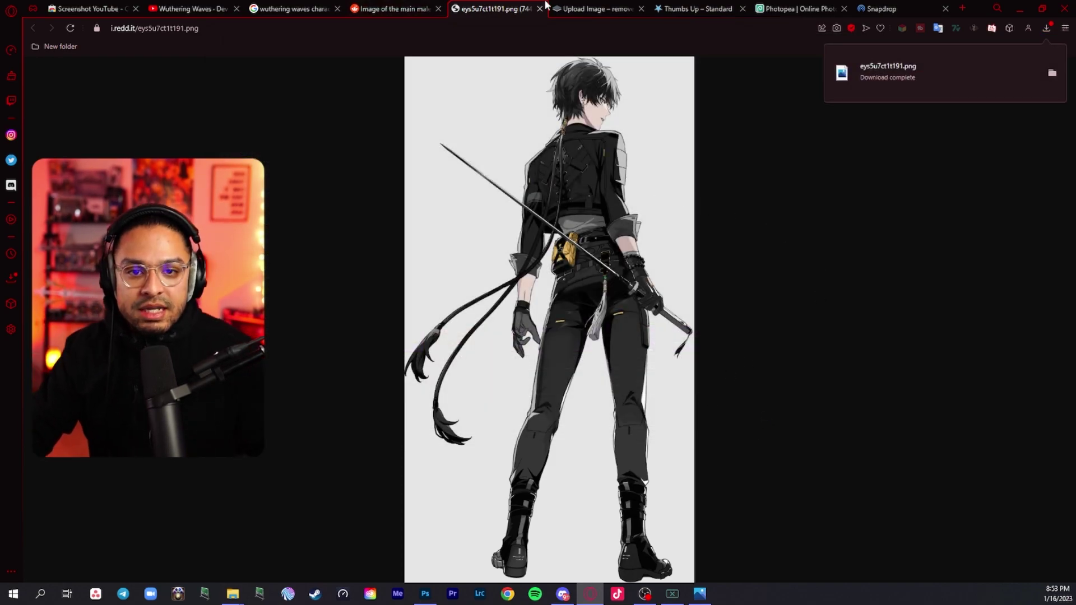
key("ctrl+w")
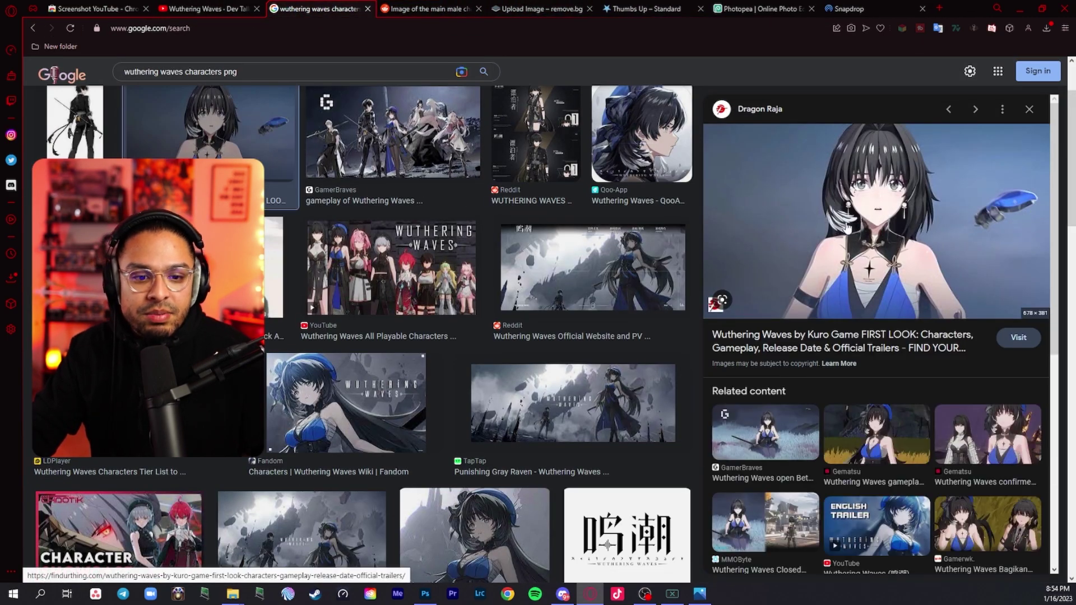
Step: Save the female character picture as IMAGE-1 and view the male character PNG
right_click(908, 220)
left_click(948, 337)
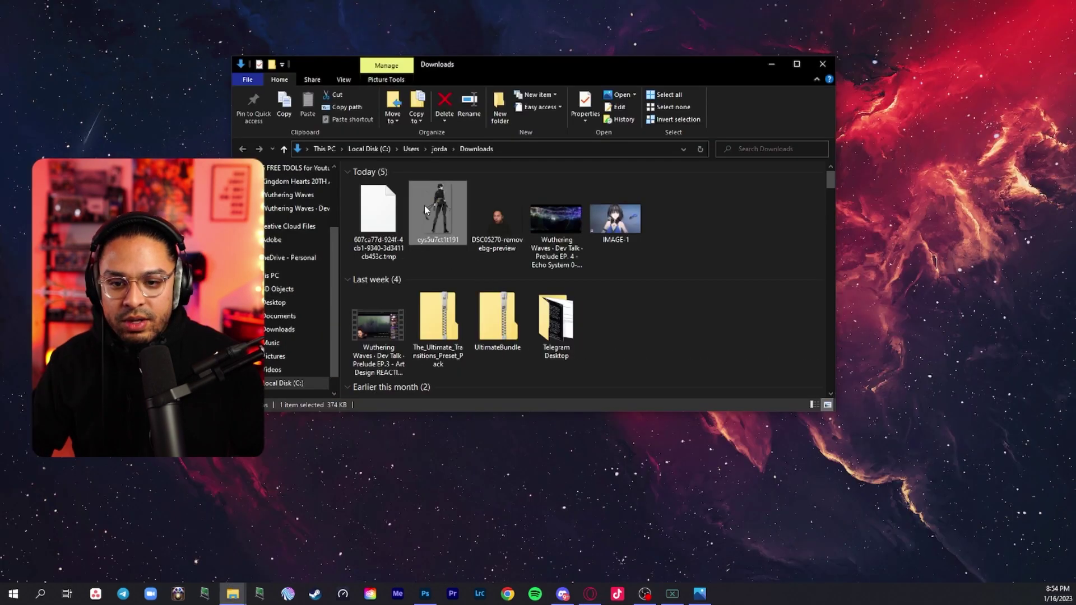
double_click(425, 205)
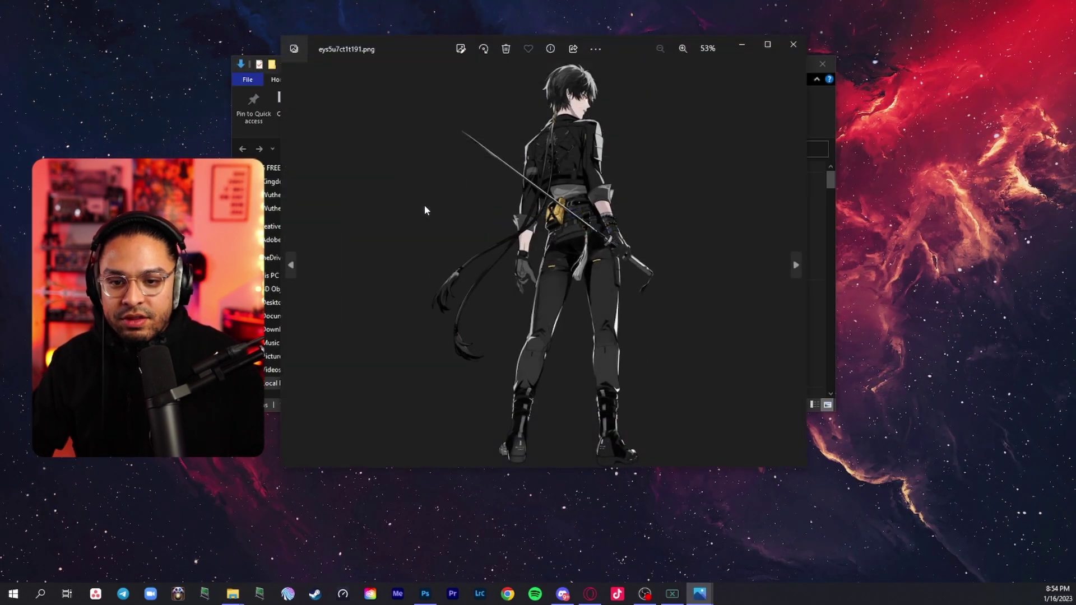
left_click_drag(643, 67, 870, 67)
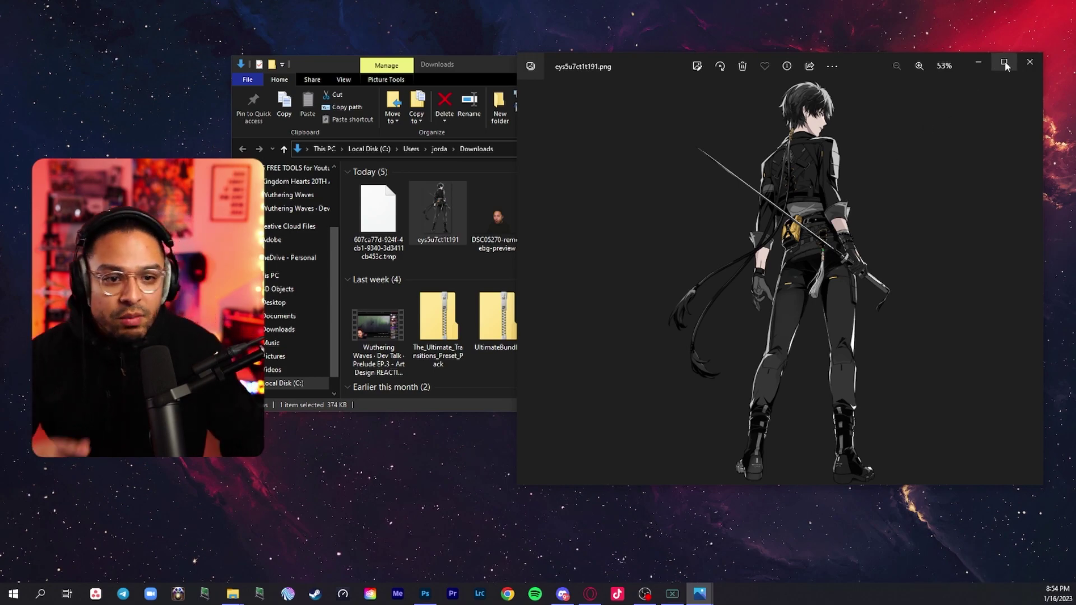
left_click(1030, 62)
Step: View the DSC05270 cutout and IMAGE-1, then pick IMAGE-1 as the file to upload
double_click(497, 216)
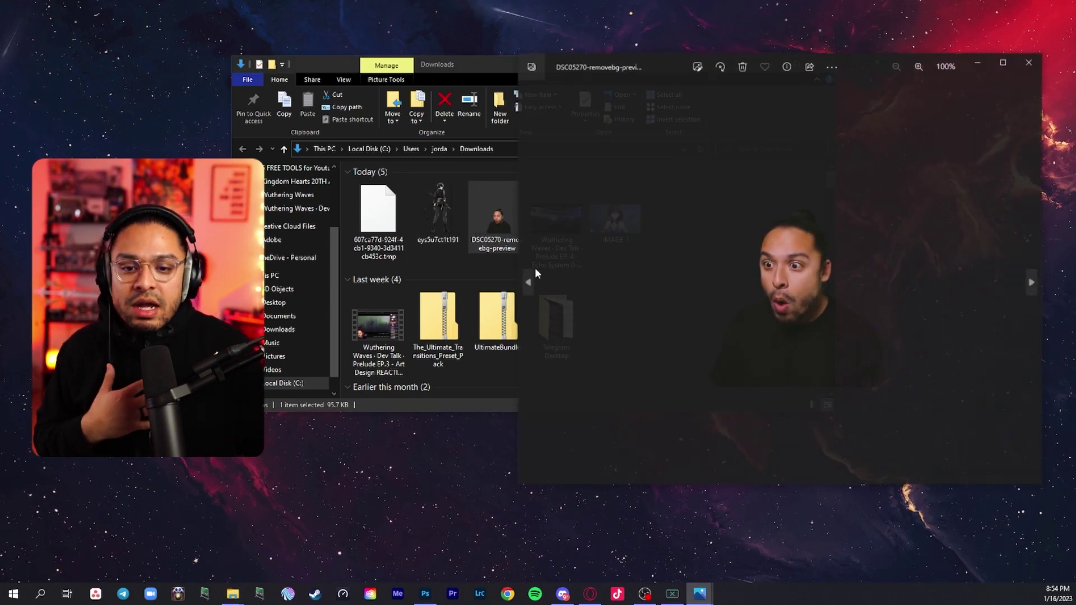
left_click_drag(913, 57, 630, 54)
key("alt+Tab")
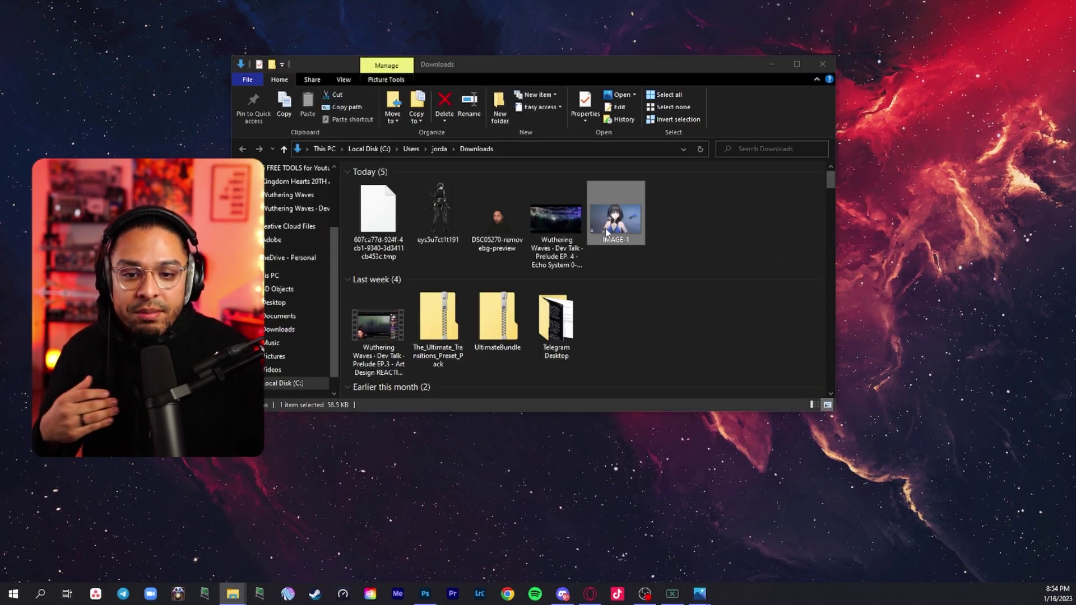
double_click(610, 240)
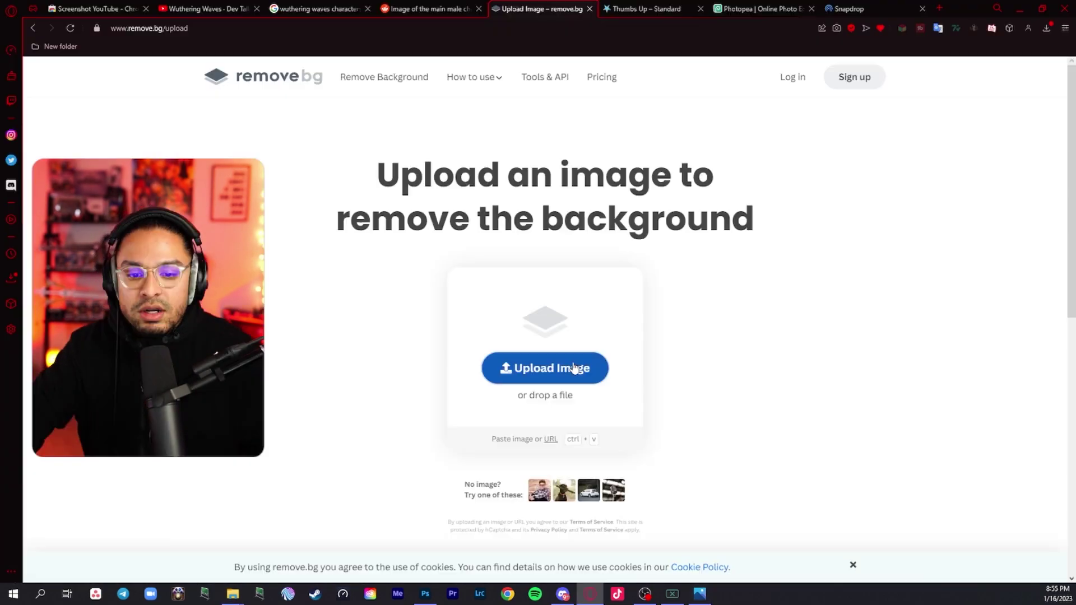
left_click(519, 369)
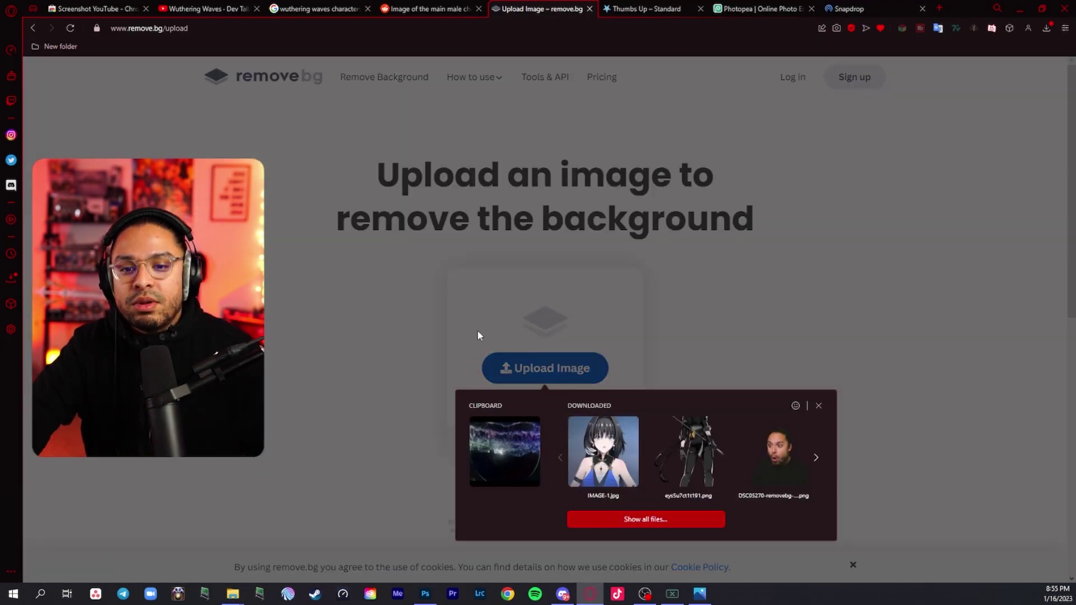
Step: Upload IMAGE-1 to remove.bg and open the cutout's Erase/Restore editor
left_click(604, 457)
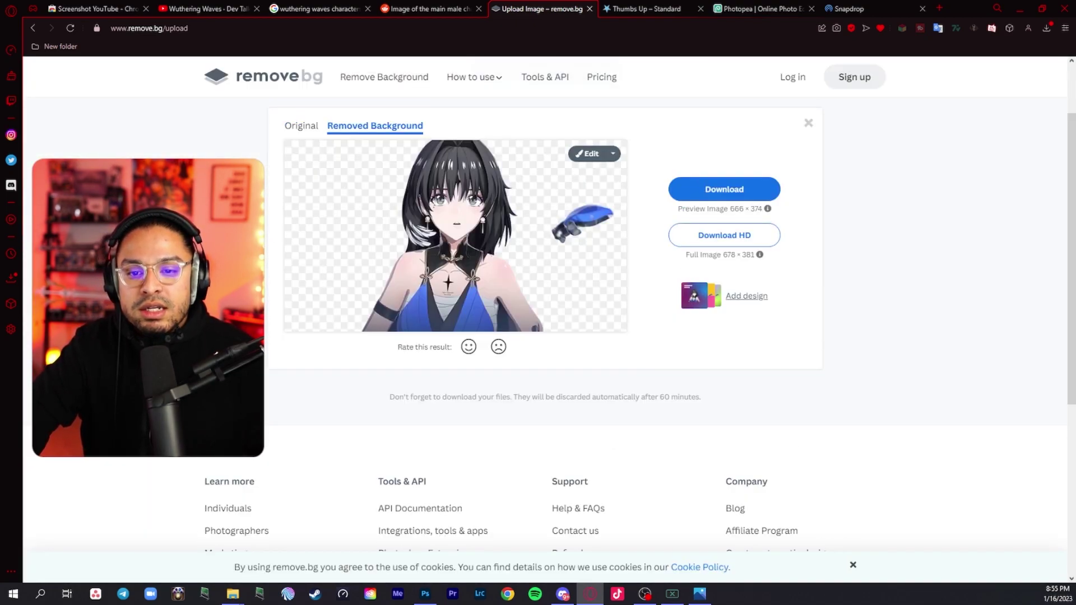
scroll(432, 289, "up", 1)
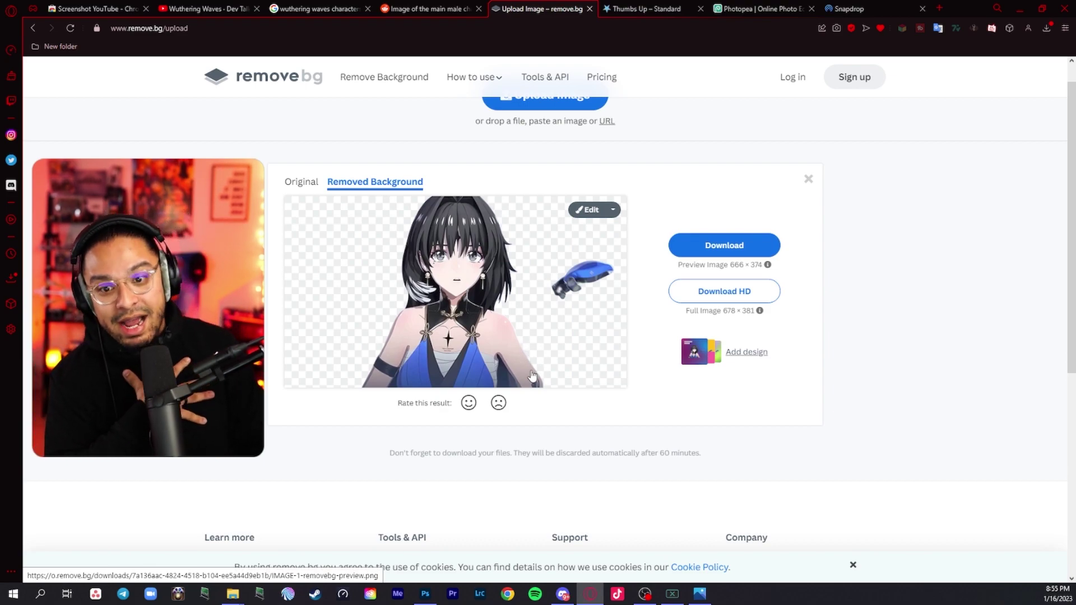
left_click(594, 273)
key("Escape")
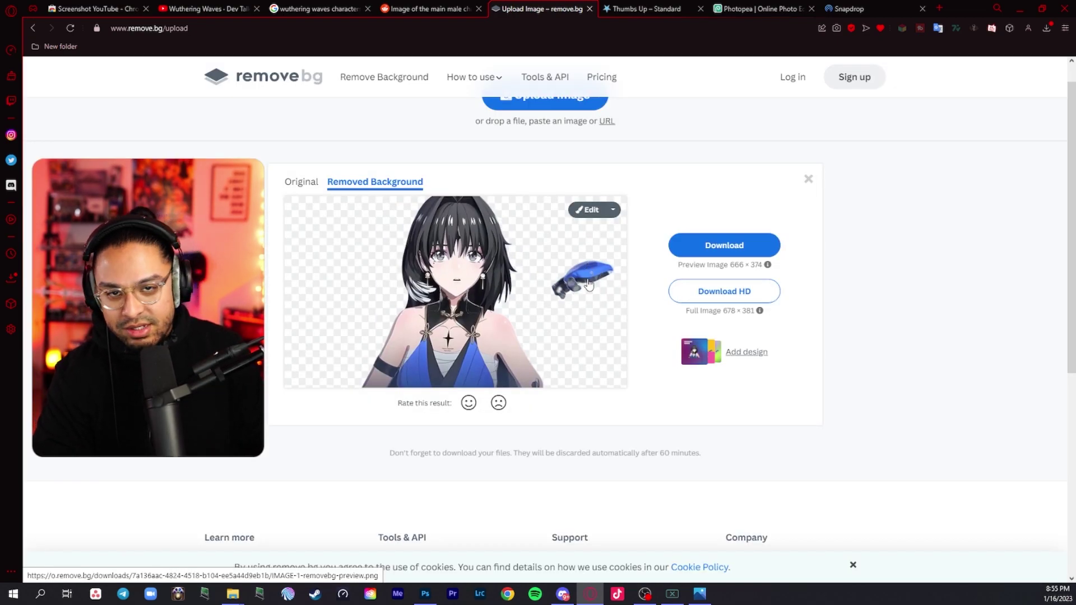
left_click(598, 213)
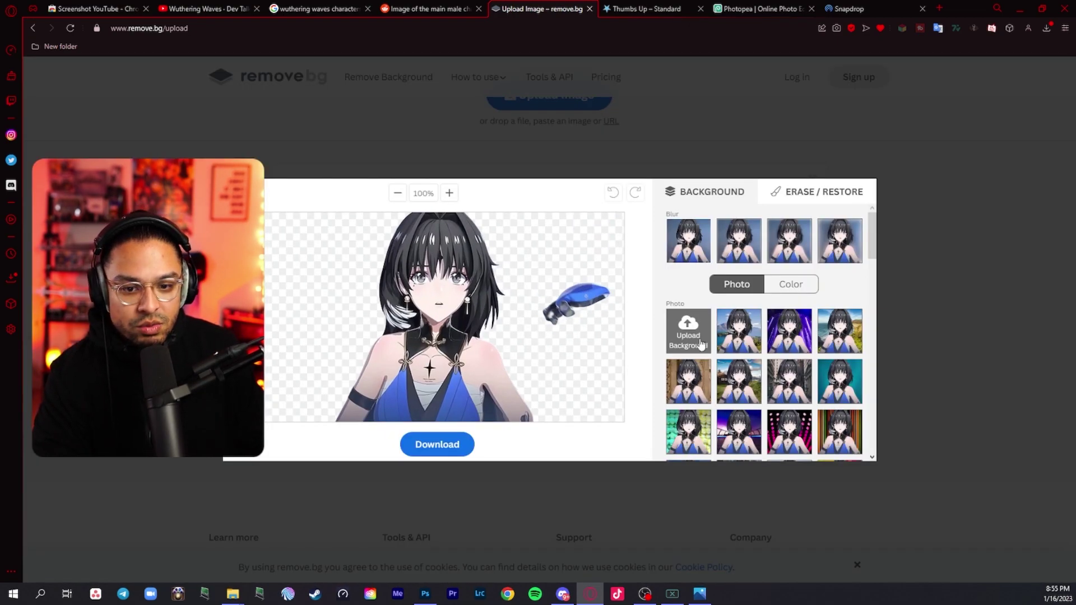
left_click(813, 194)
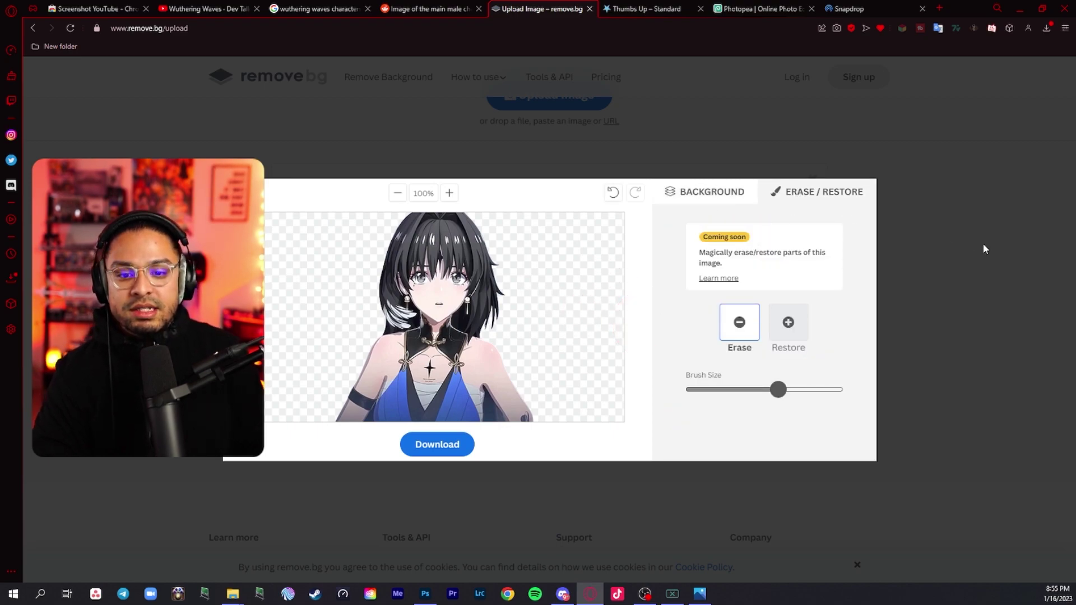
Step: Download the character cutout as IMAGE-1-removebg-preview.png and open it
left_click(452, 453)
left_click(550, 338)
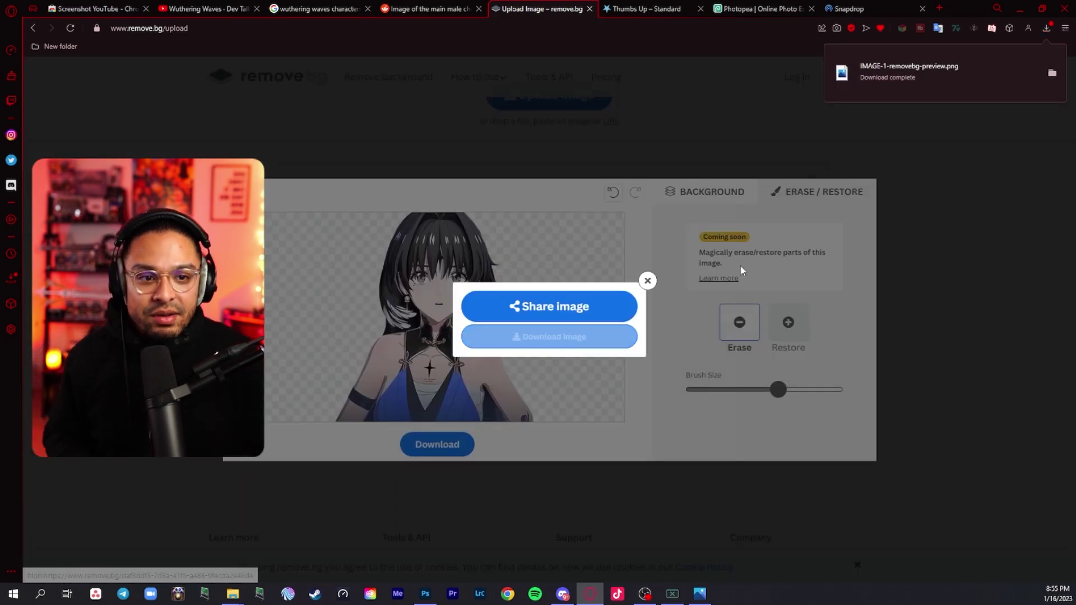
left_click(1051, 74)
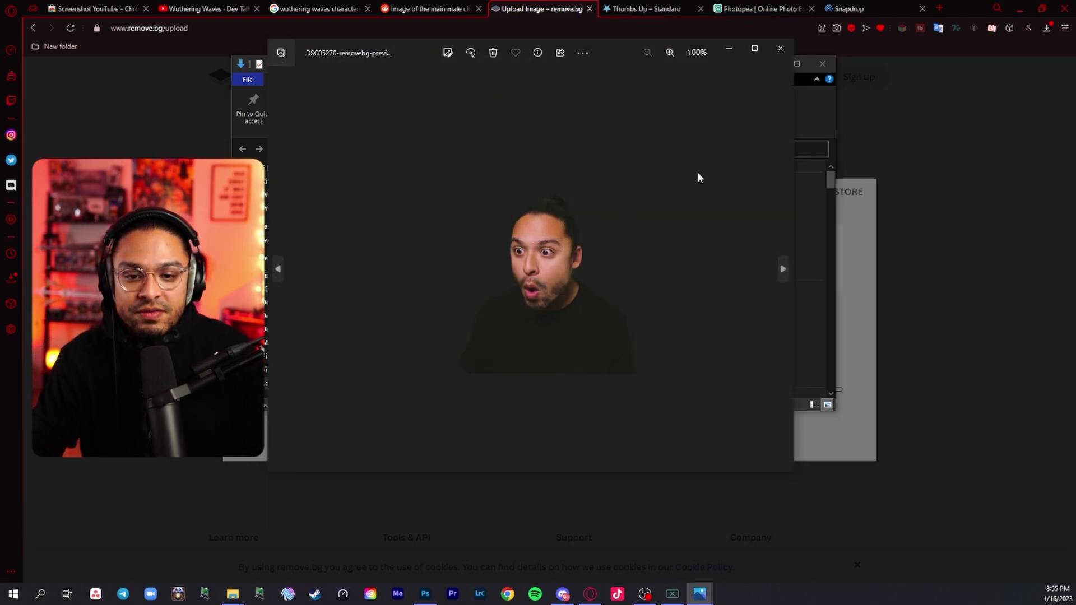
Step: Preview eys5u7ct1t191, IMAGE-1 and IMAGE-1-removebg-preview from Downloads in Photos
left_click(781, 50)
double_click(510, 207)
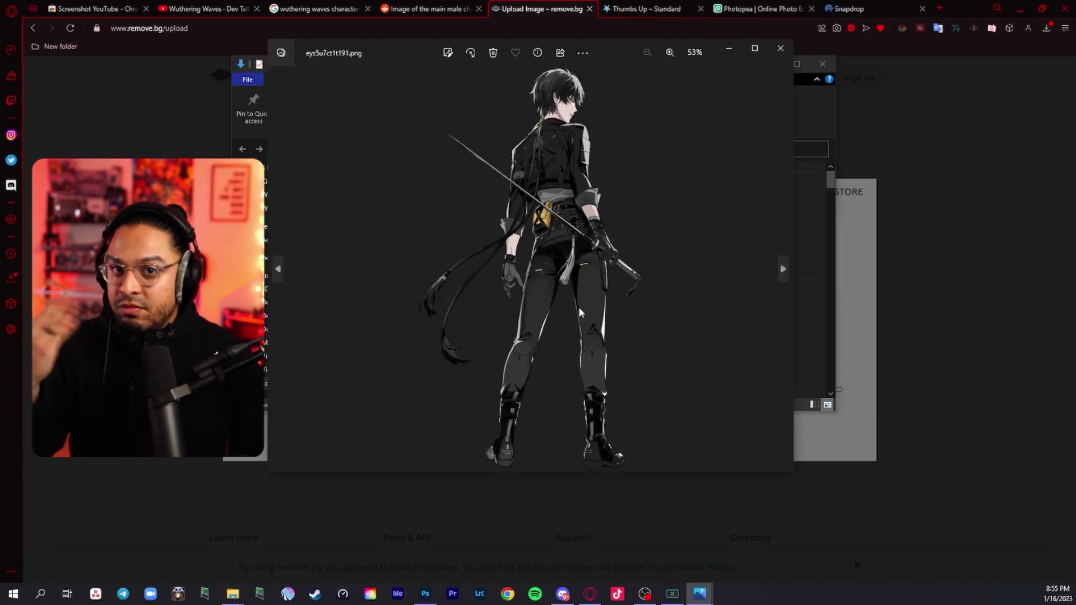
left_click(781, 48)
double_click(438, 220)
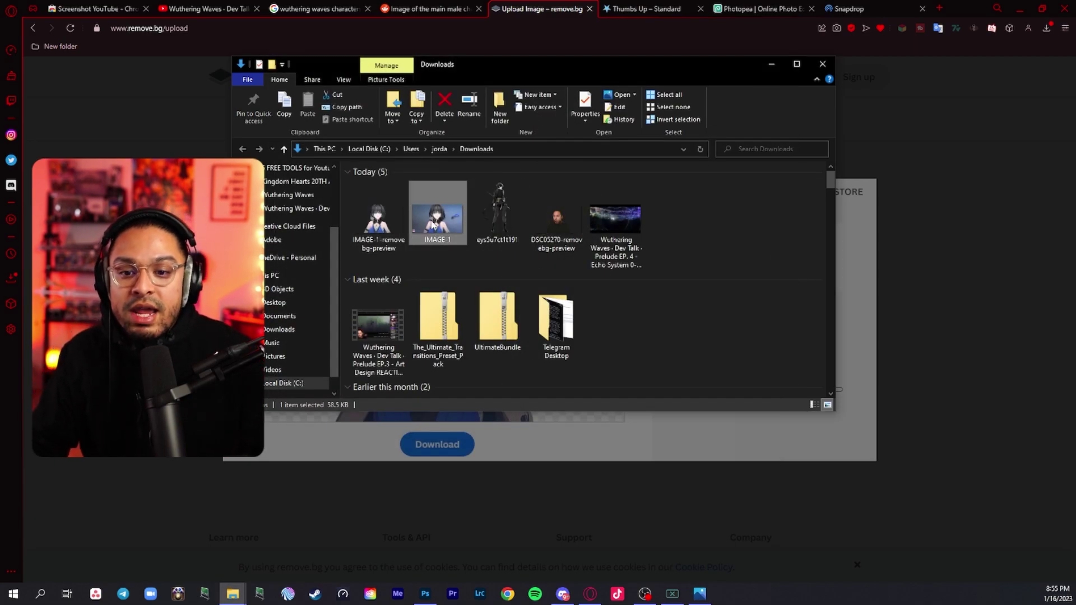
left_click(781, 49)
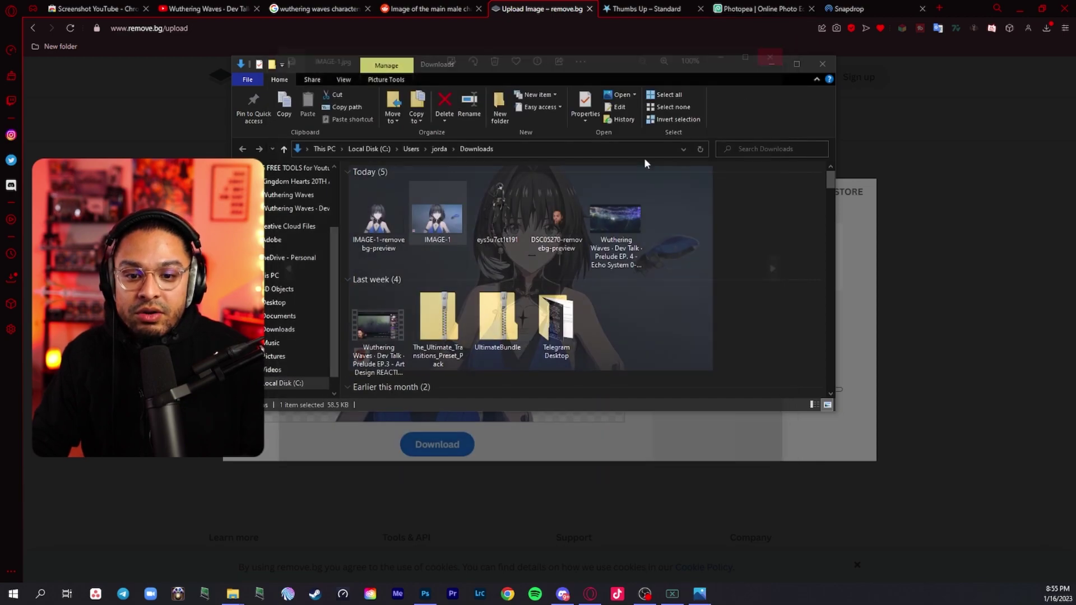
double_click(379, 227)
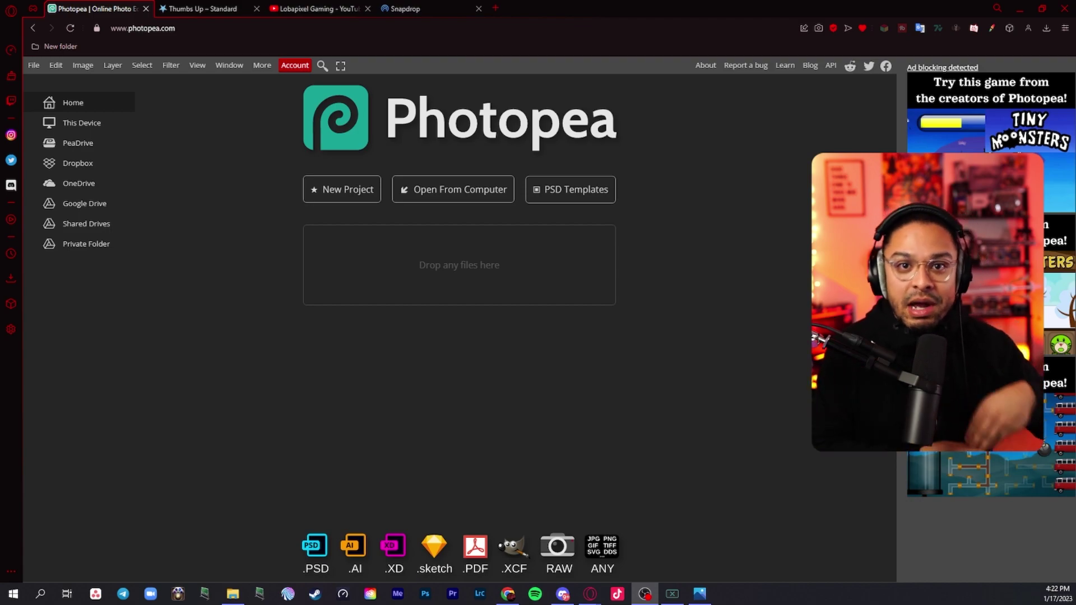
Step: Create a 1280×720 document named YOUTUBE THUMB EXAMPLE and drop the game artwork onto it
left_click(342, 190)
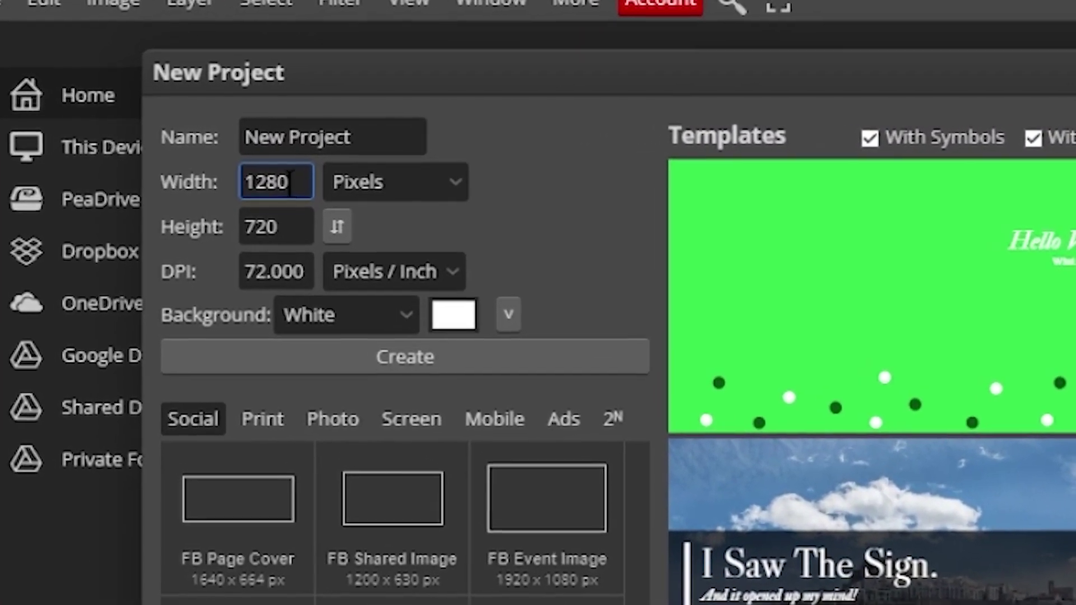
left_click_drag(312, 133, 204, 139)
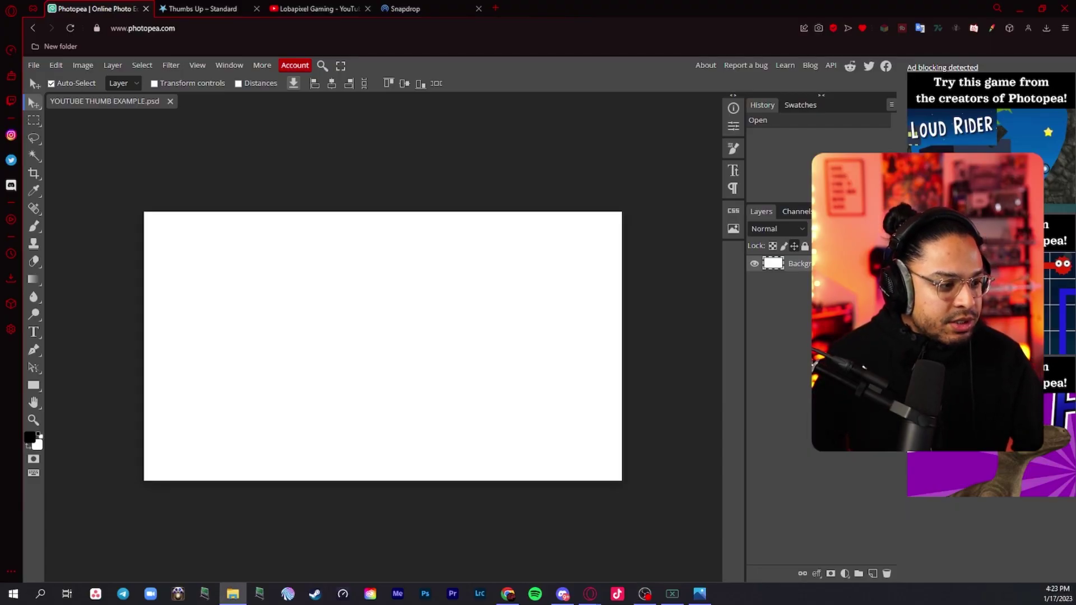
left_click_drag(249, 311, 255, 305)
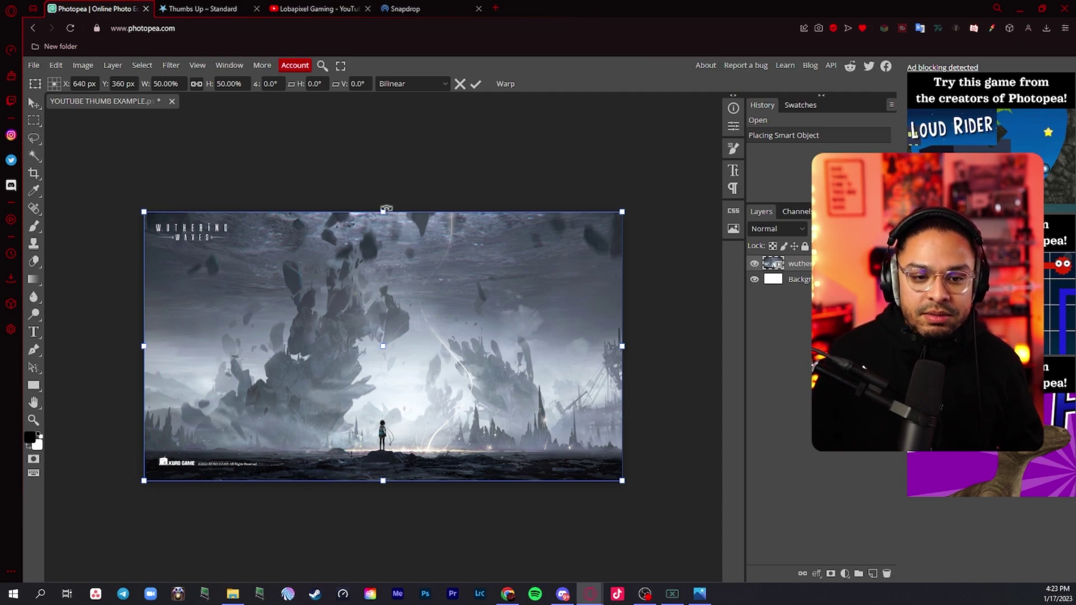
Step: Scale the game artwork to 66.74% to cover the canvas and shift it upward
left_click_drag(385, 209, 384, 166)
left_click_drag(384, 480, 383, 524)
left_click_drag(378, 428, 378, 413)
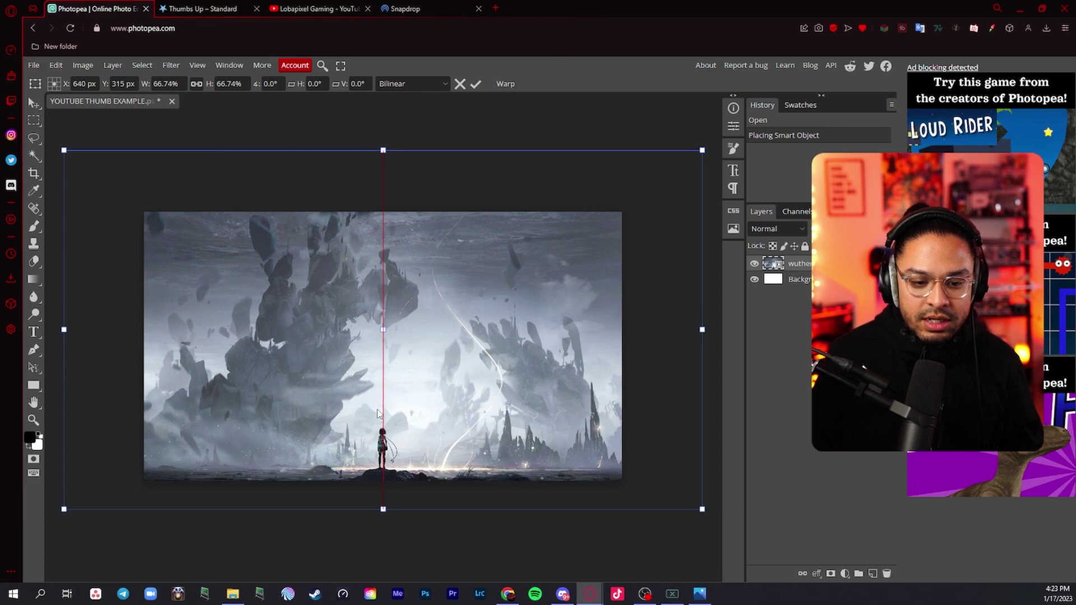
left_click(476, 84)
Step: Apply a 4.0 px Gaussian Blur to the background artwork
left_click(171, 65)
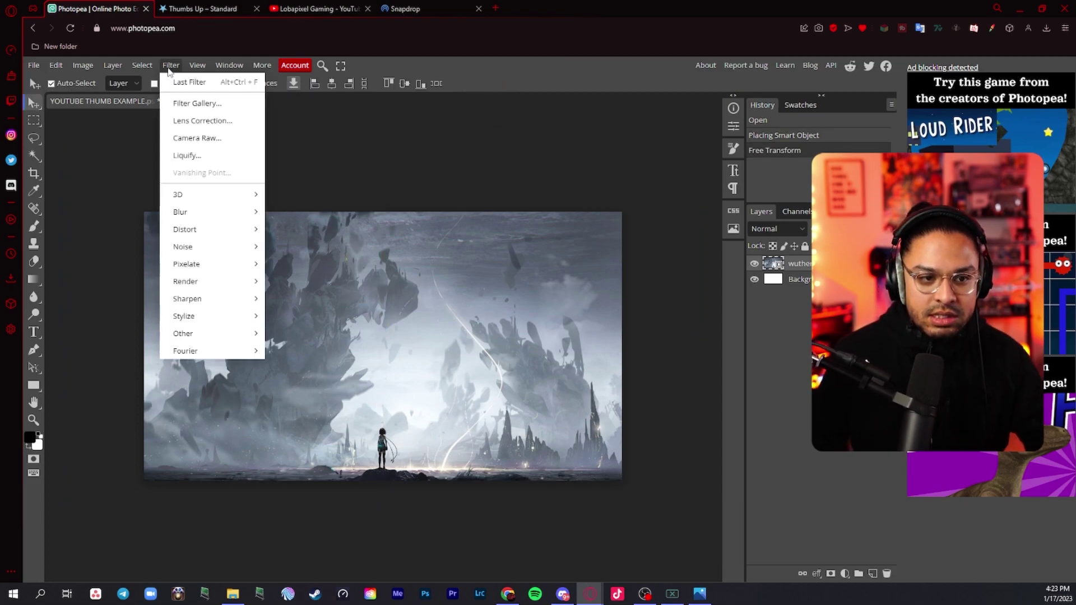
mouse_move(245, 219)
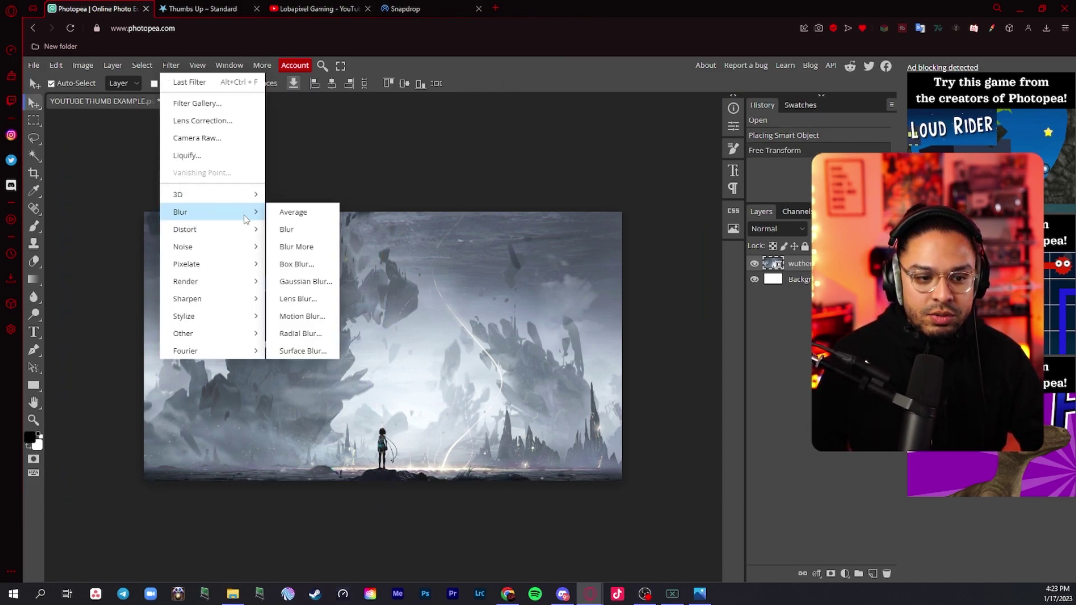
left_click(306, 282)
left_click_drag(141, 190, 147, 190)
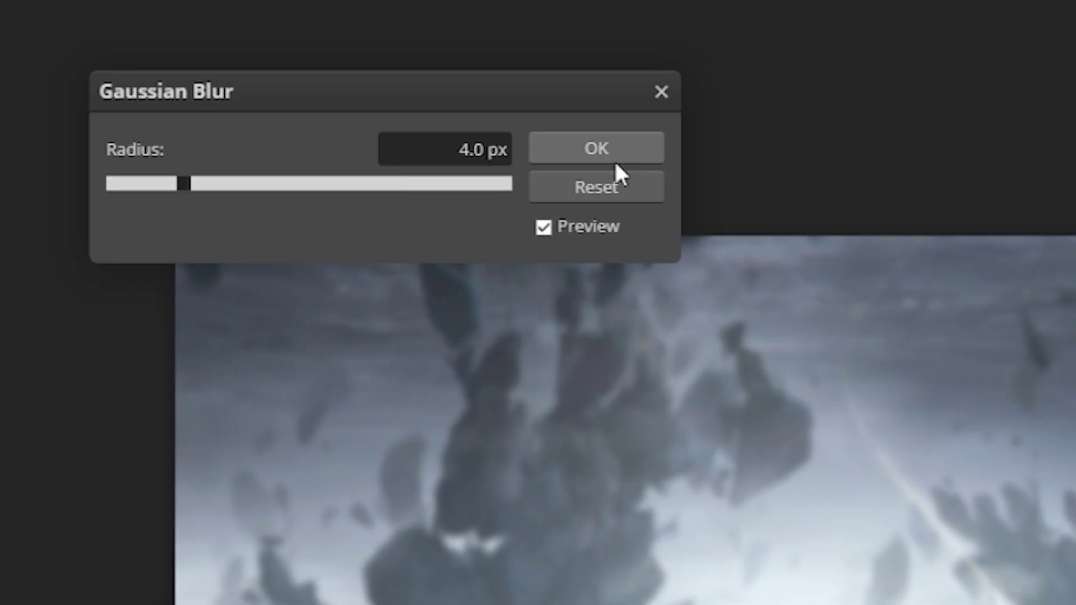
left_click(615, 161)
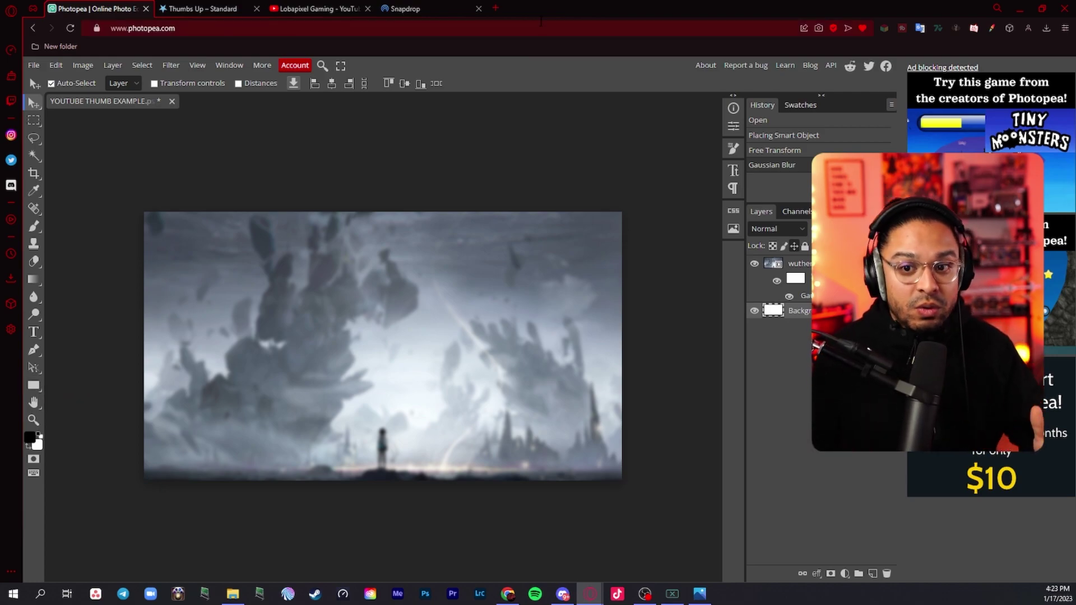
left_click(324, 13)
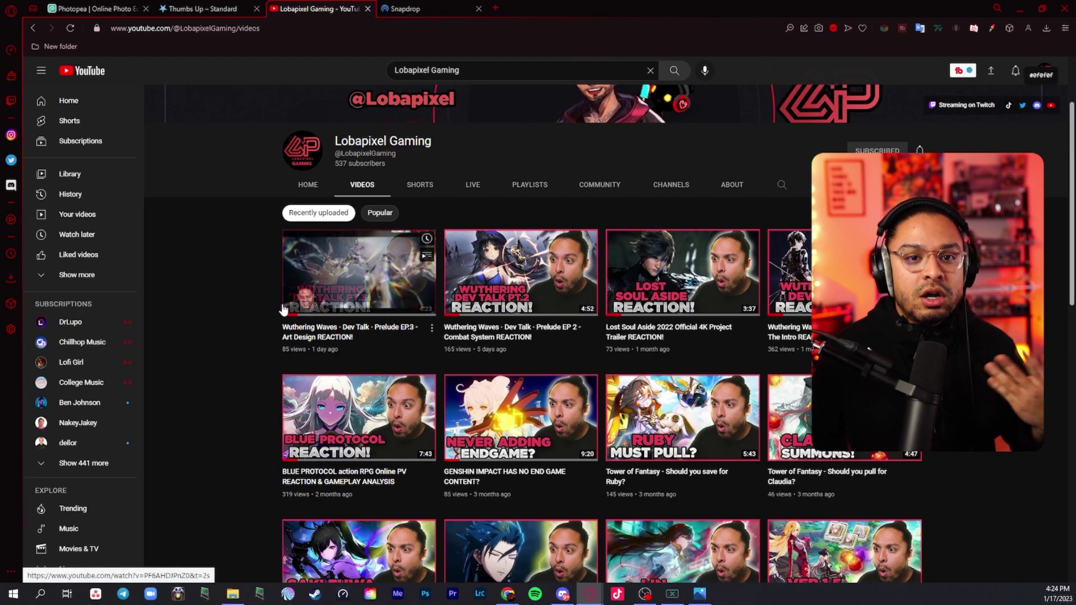
scroll(213, 269, "down", 1)
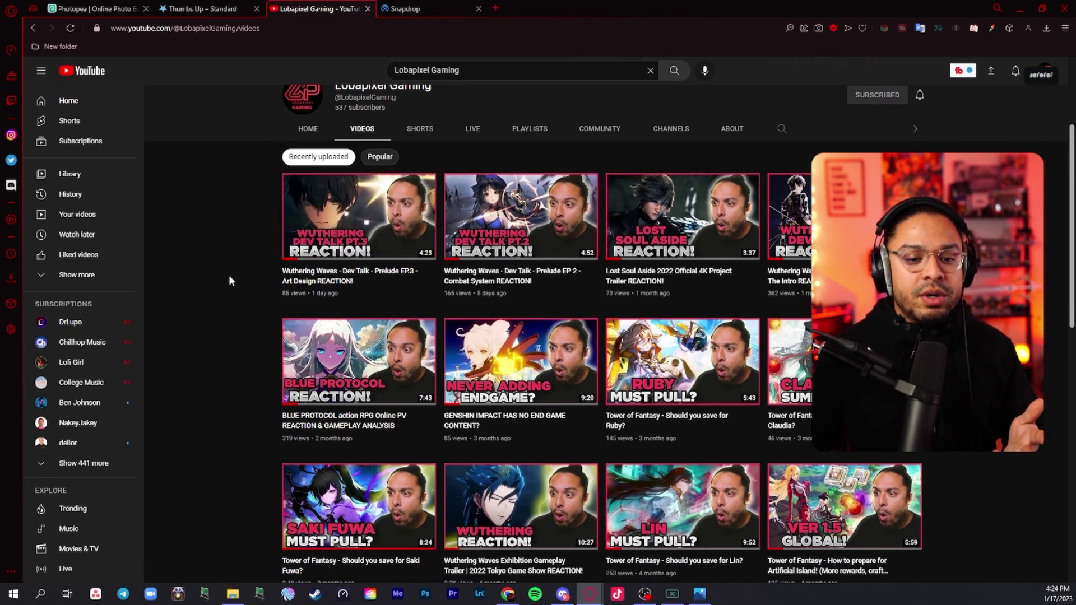
scroll(228, 276, "up", 3)
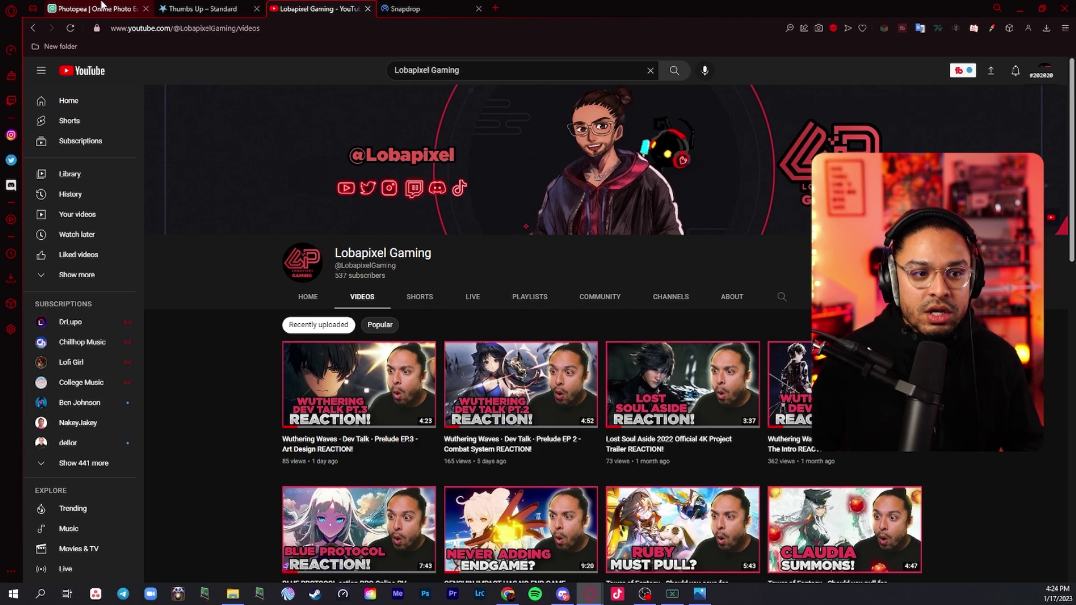
left_click(102, 6)
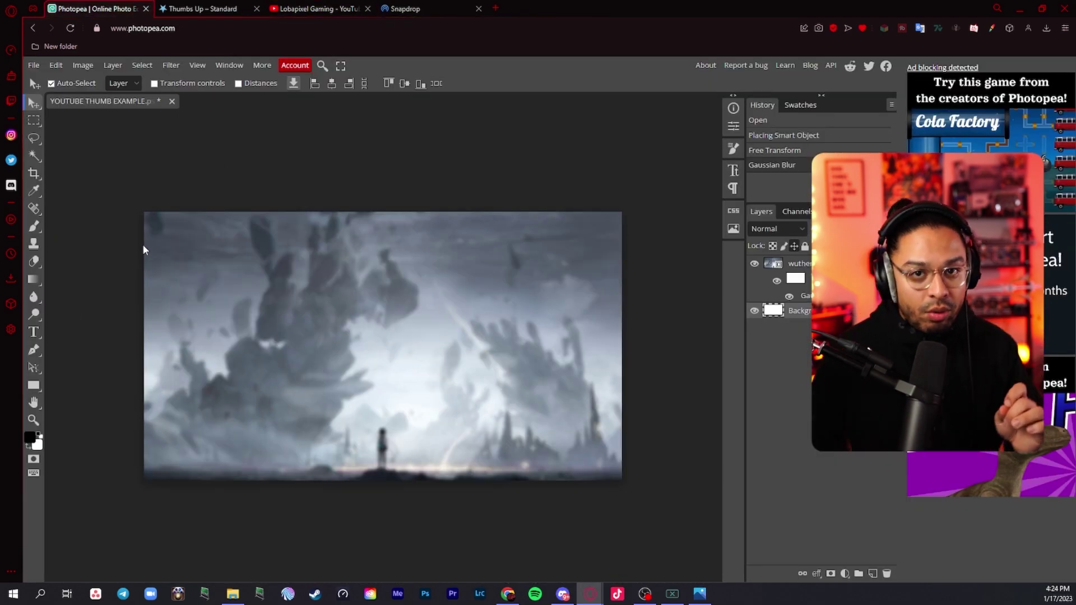
Step: Set the rectangle tool to no fill with a solid red stroke
key("u")
left_click(115, 83)
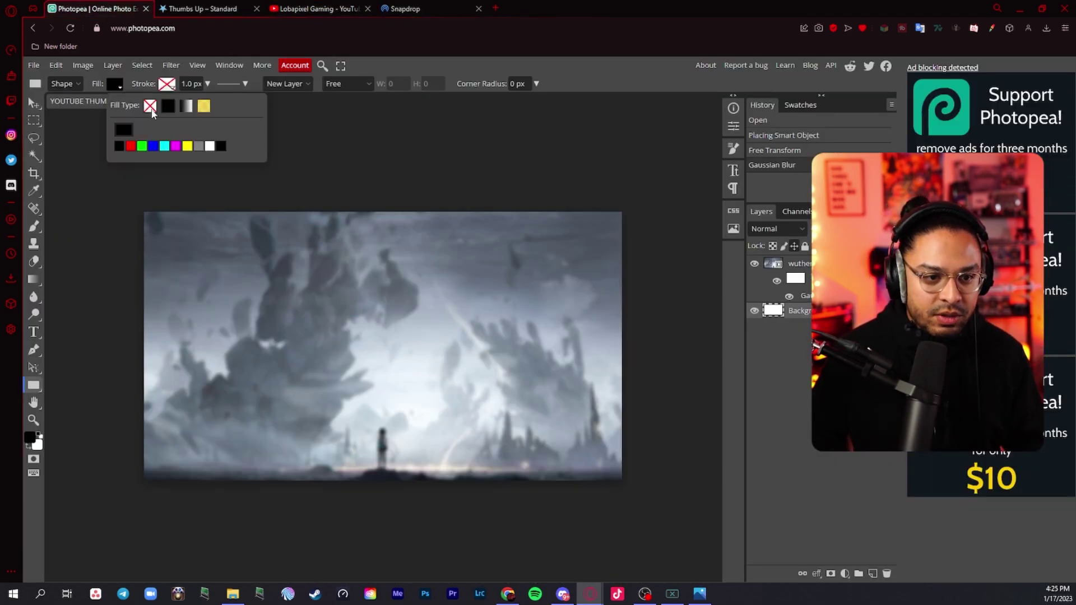
left_click(150, 106)
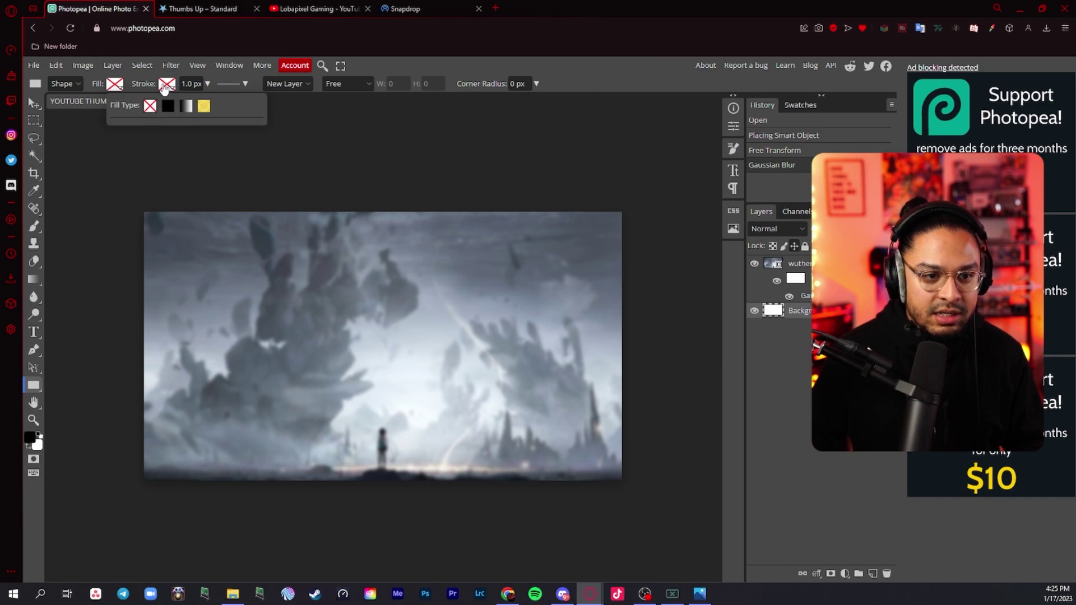
left_click(165, 85)
left_click(220, 106)
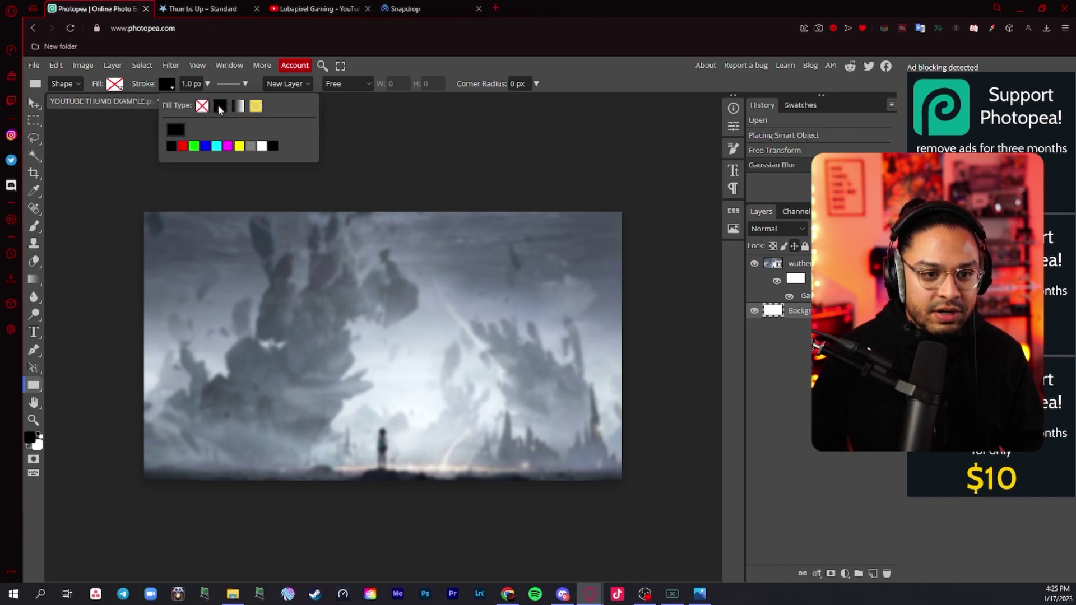
left_click(183, 146)
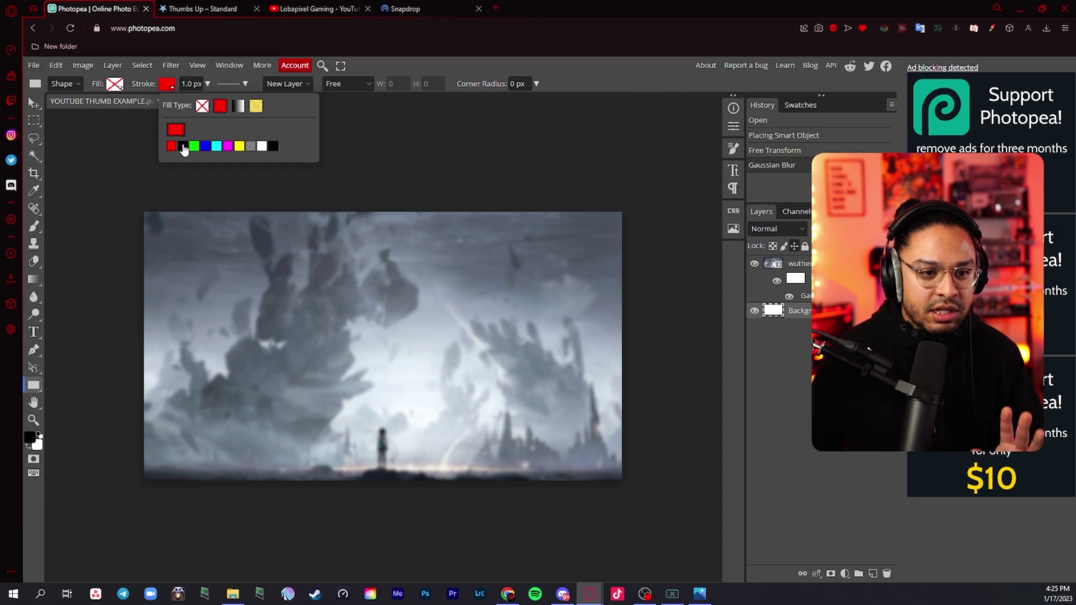
Step: Draw a rectangle over the whole canvas, thicken its outline, and bring it above the background
left_click(142, 210)
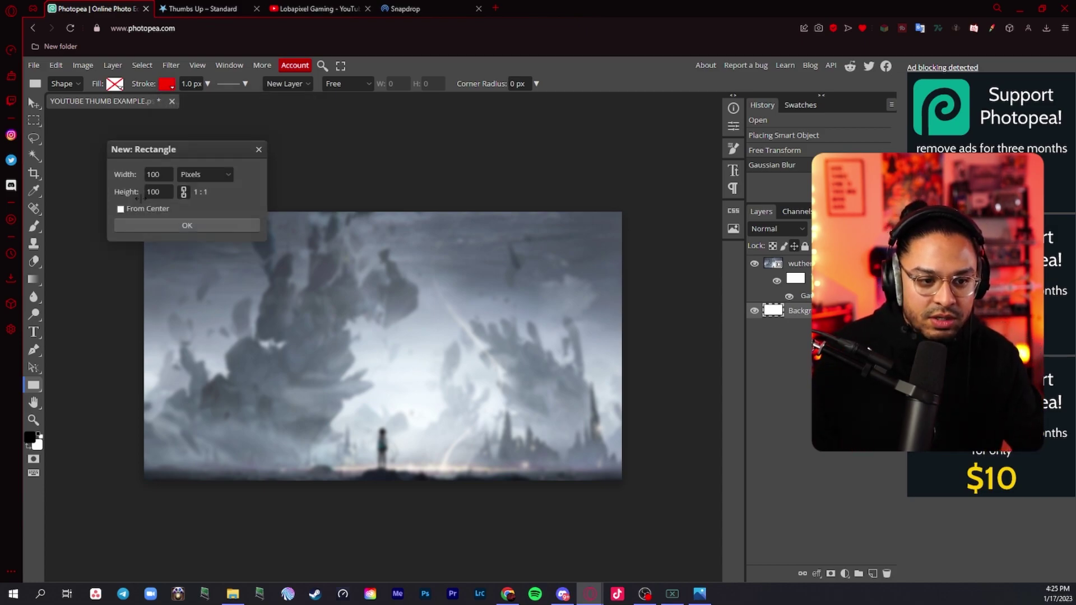
key("Escape")
left_click_drag(173, 230, 621, 481)
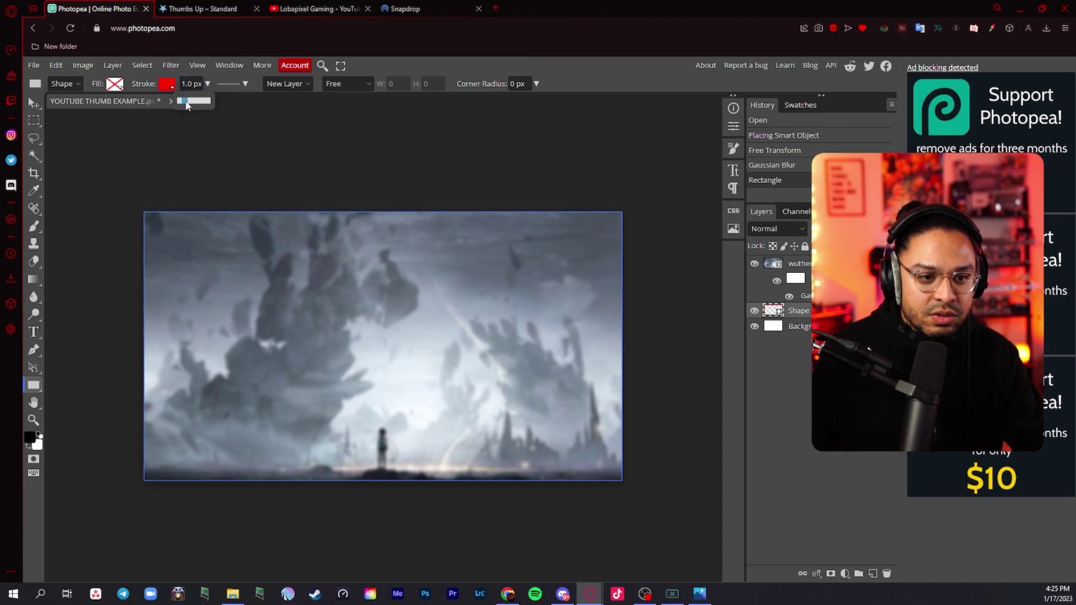
left_click_drag(190, 105, 195, 101)
key("ctrl+shift+bracketright")
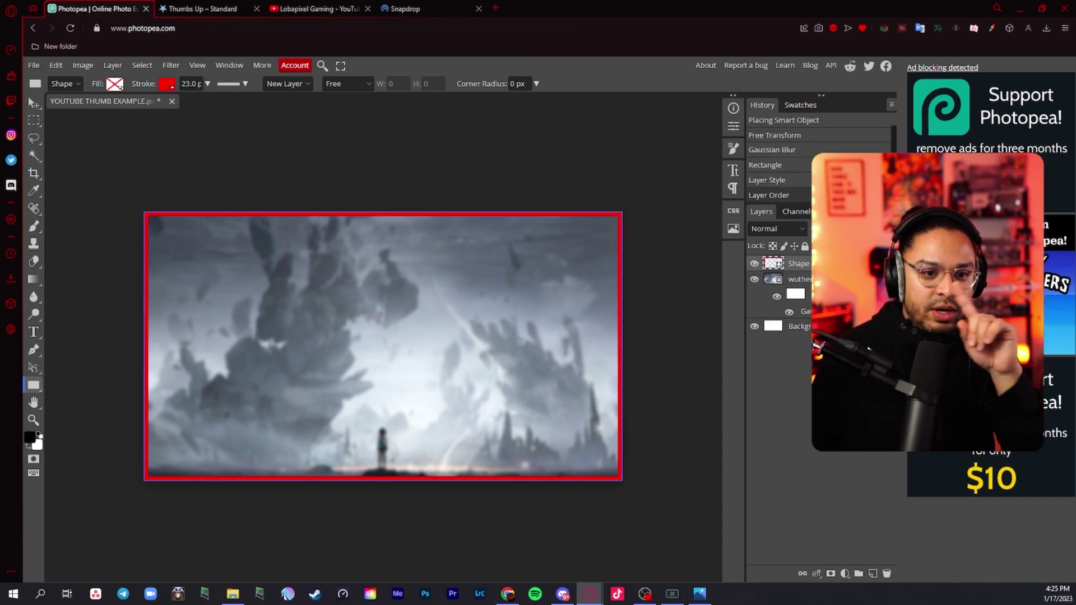
Step: Switch the frame's stroke to a gradient and open the Gradient Editor
left_click(167, 84)
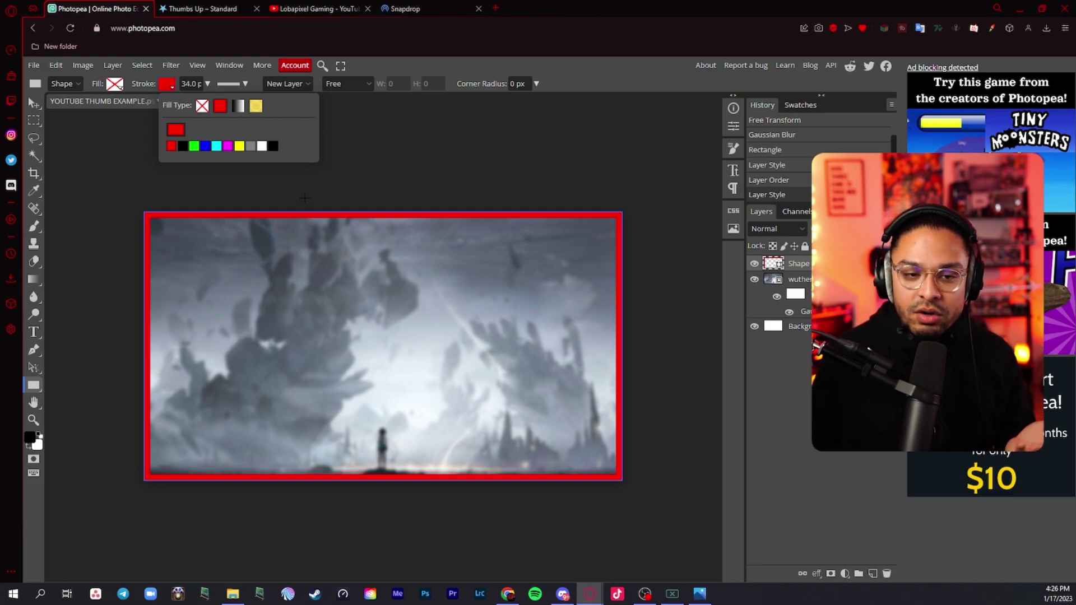
left_click(239, 106)
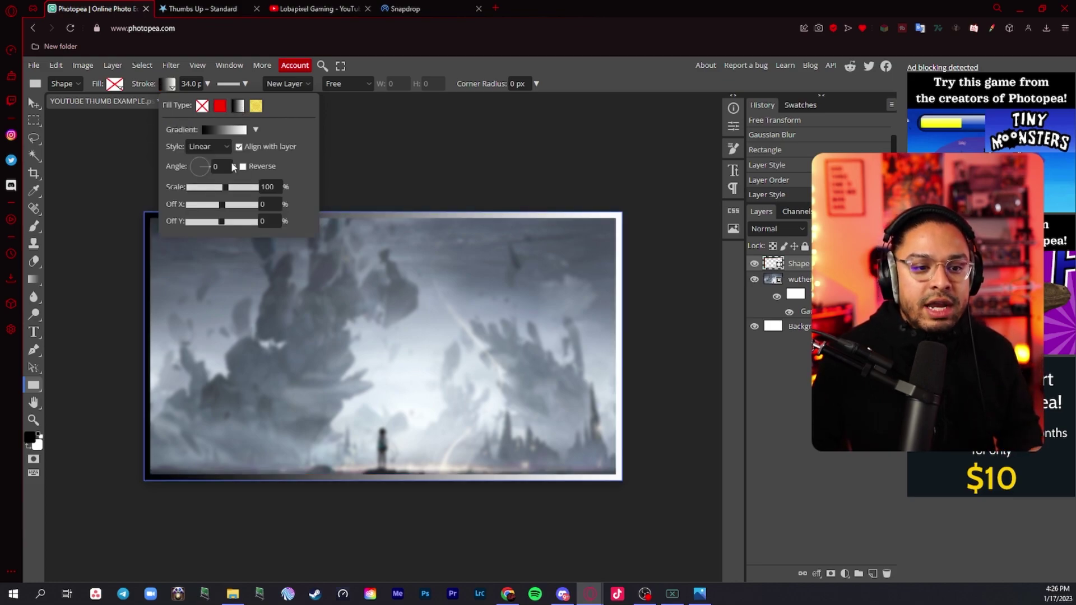
left_click(247, 131)
left_click(328, 163)
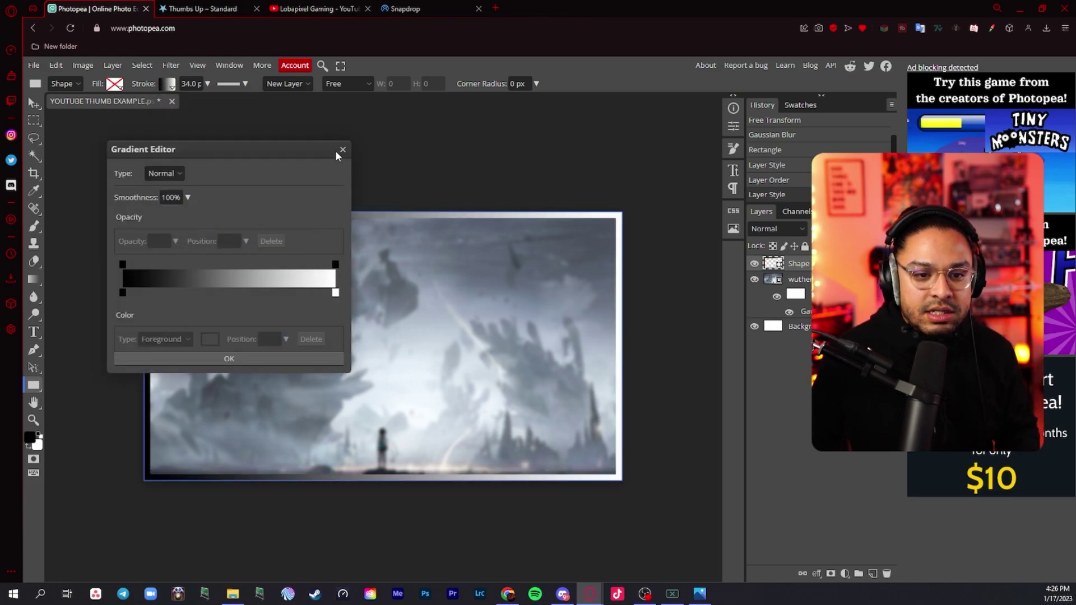
left_click_drag(335, 150, 599, 143)
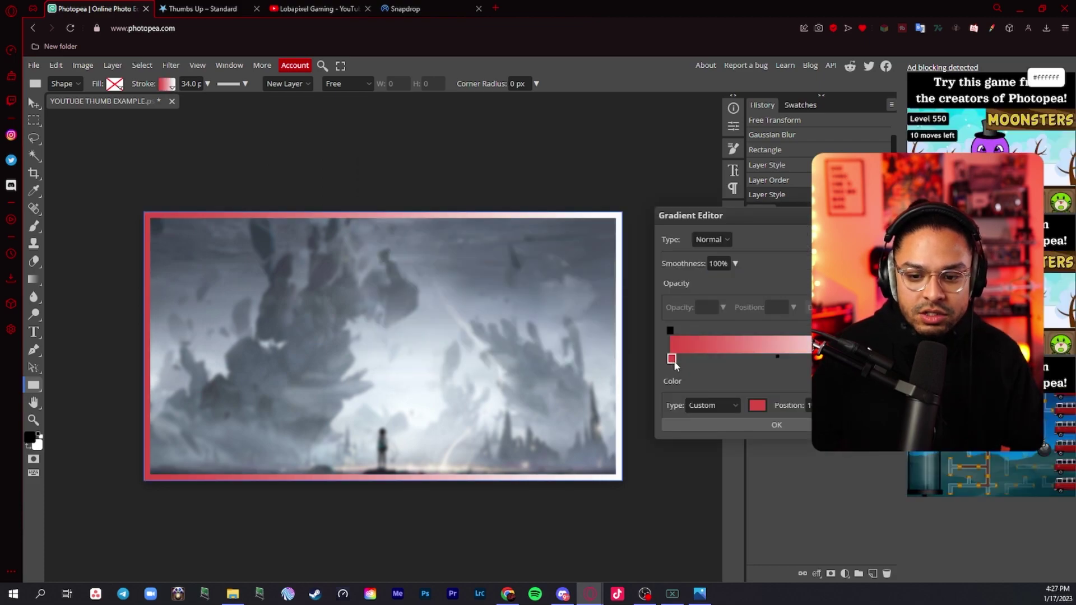
Step: Set both gradient stops to #da4945 so the frame is solid red
left_click(758, 405)
right_click(287, 314)
left_click(317, 361)
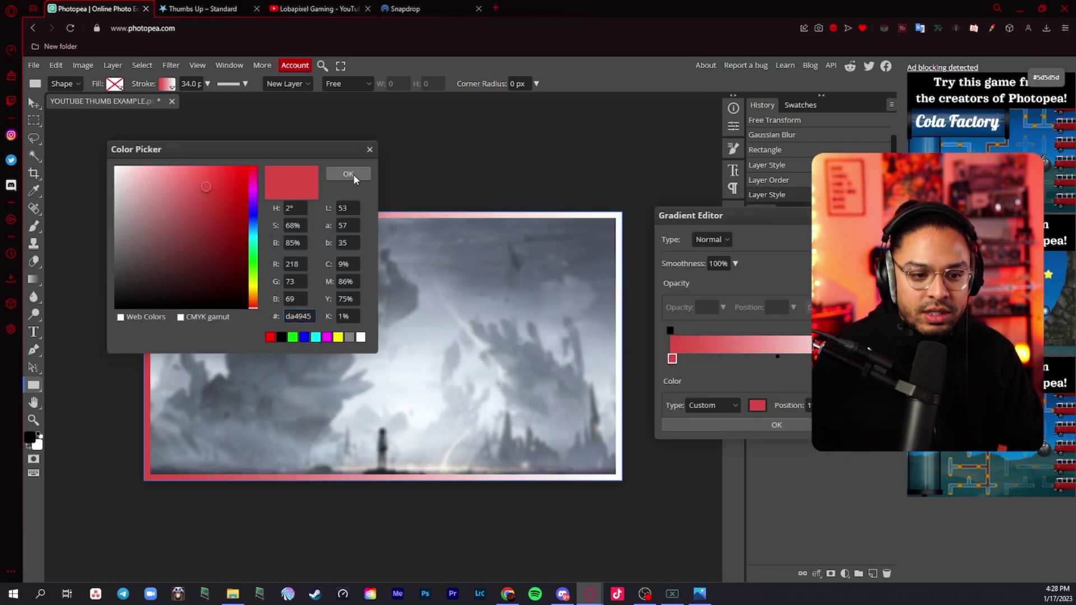
left_click(350, 173)
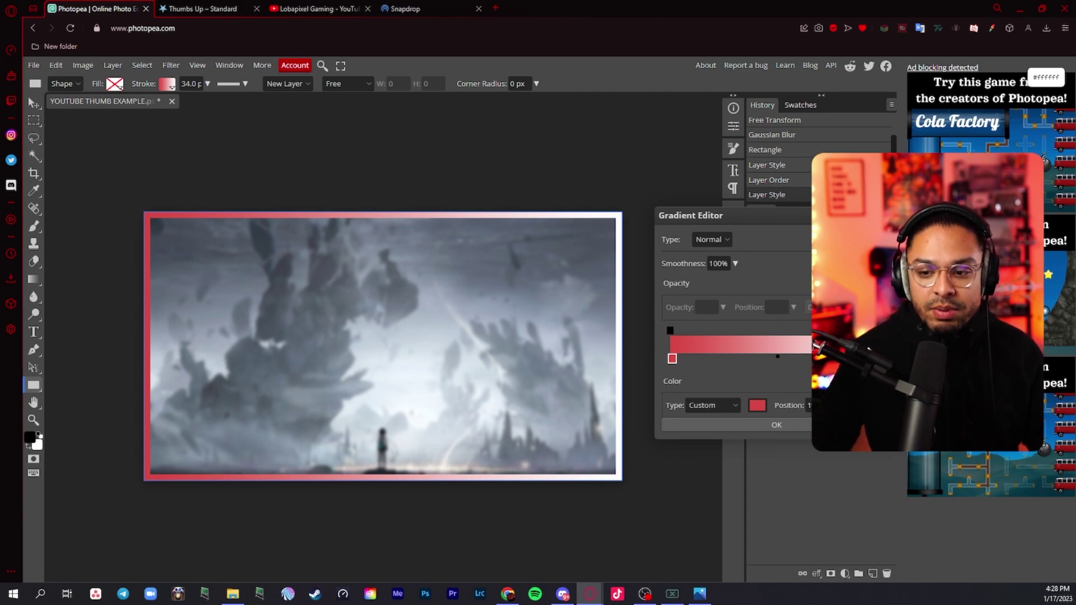
left_click(757, 405)
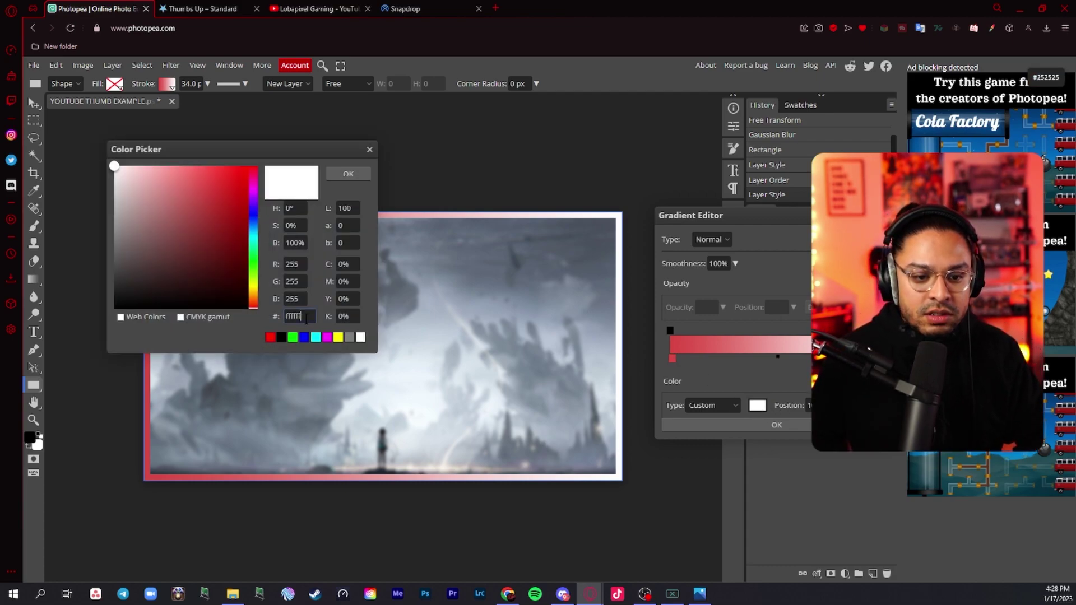
key("Return")
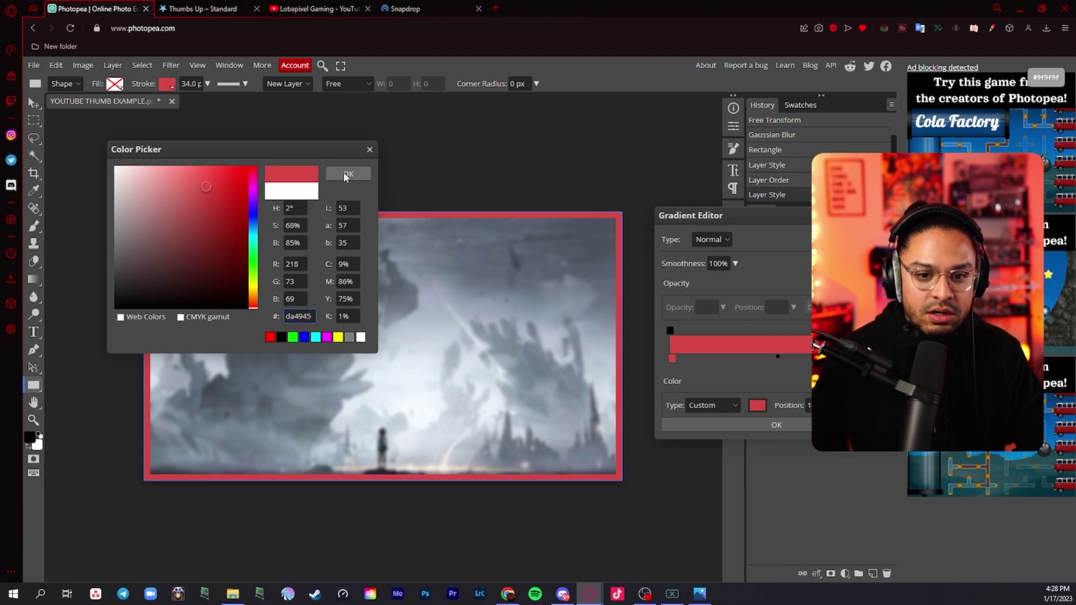
left_click(348, 174)
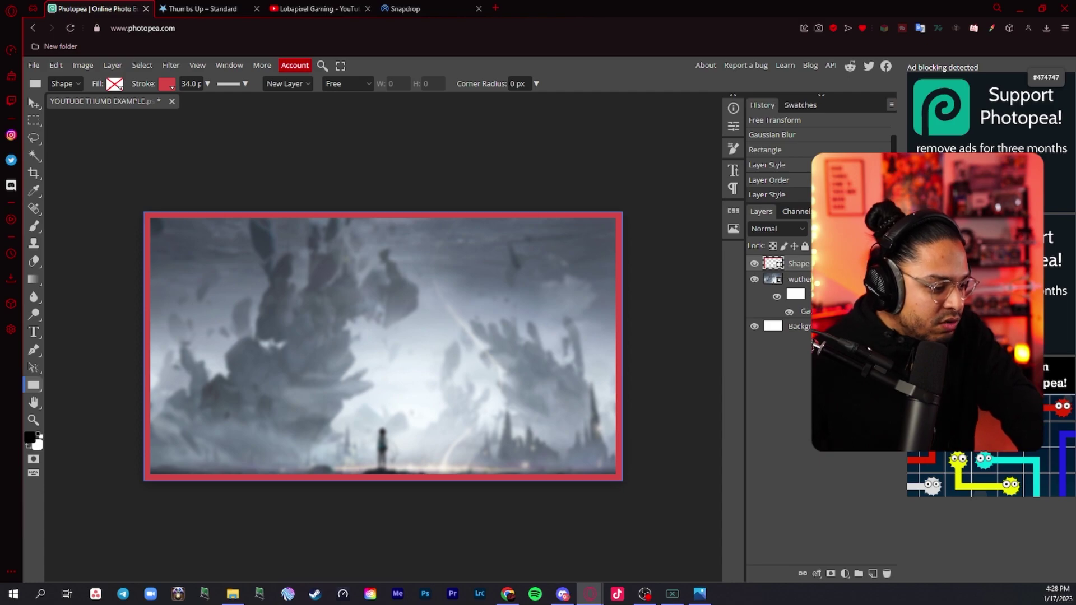
Step: Place the DSC05270 cutout enlarged on the right, with the red frame kept above it
left_click_drag(0, 337, 547, 426)
left_click_drag(529, 331, 531, 185)
left_click_drag(563, 317, 524, 317)
left_click_drag(490, 185, 491, 177)
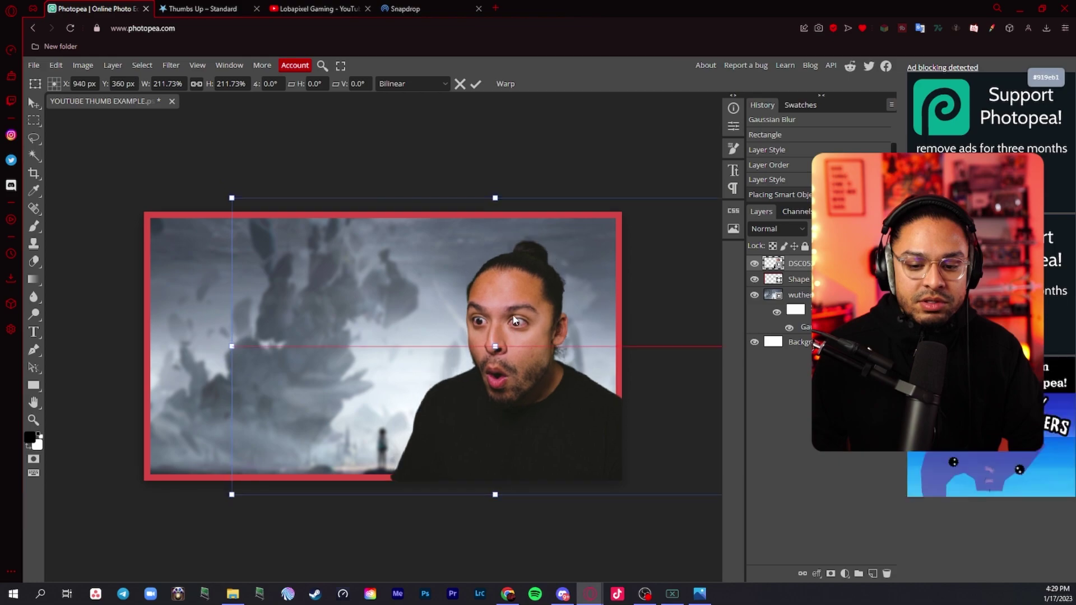
left_click_drag(513, 312, 525, 294)
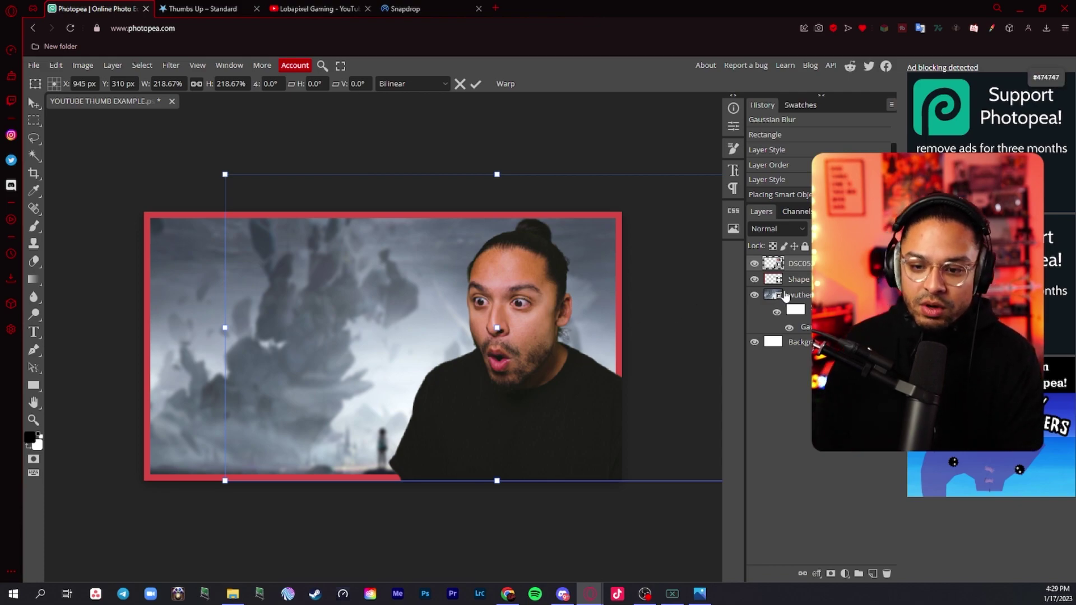
key("Return")
key("u")
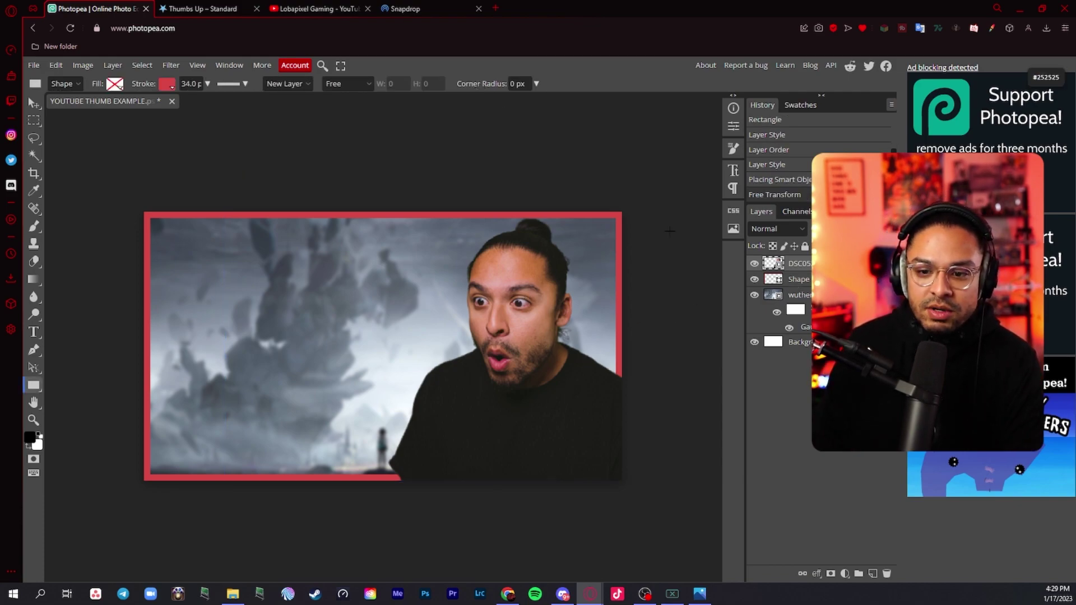
key("ctrl+bracketright")
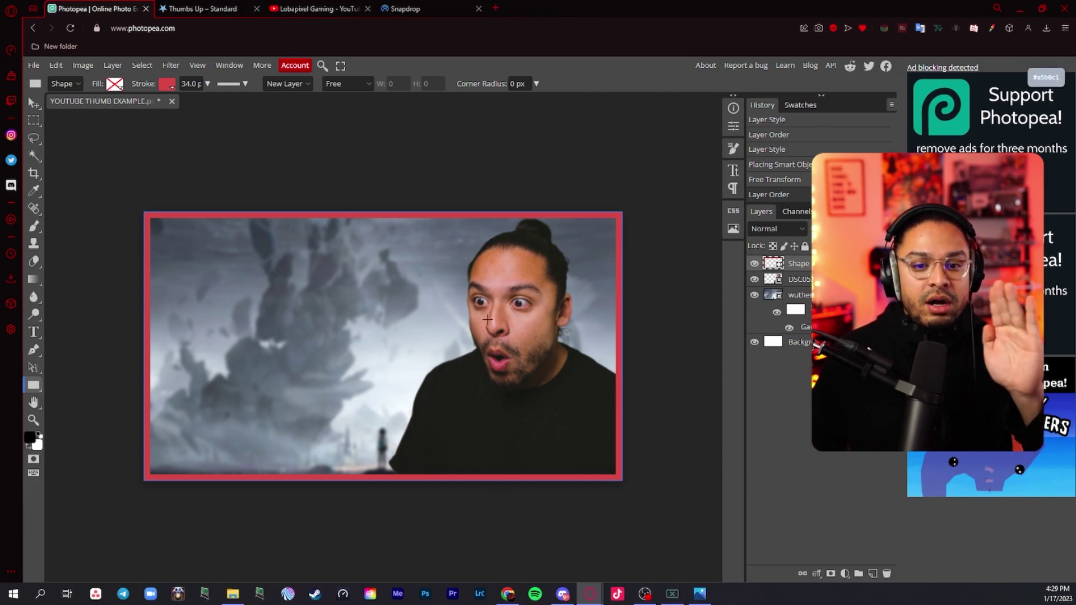
key("alt+bracketleft")
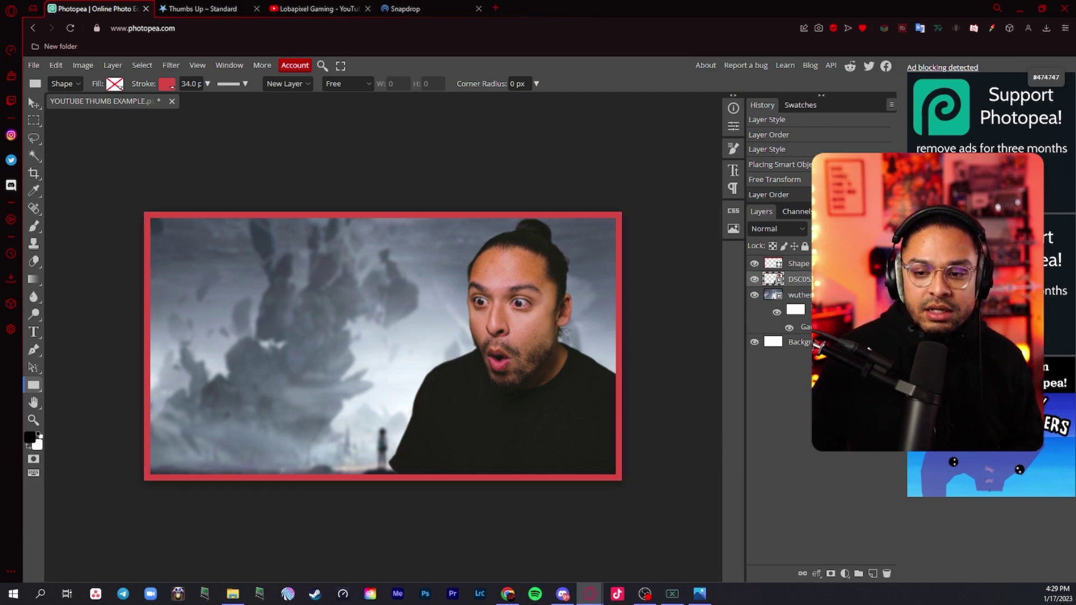
Step: Give the creator a white Outer Glow: Normal blend, 100% opacity, spread 11
double_click(824, 279)
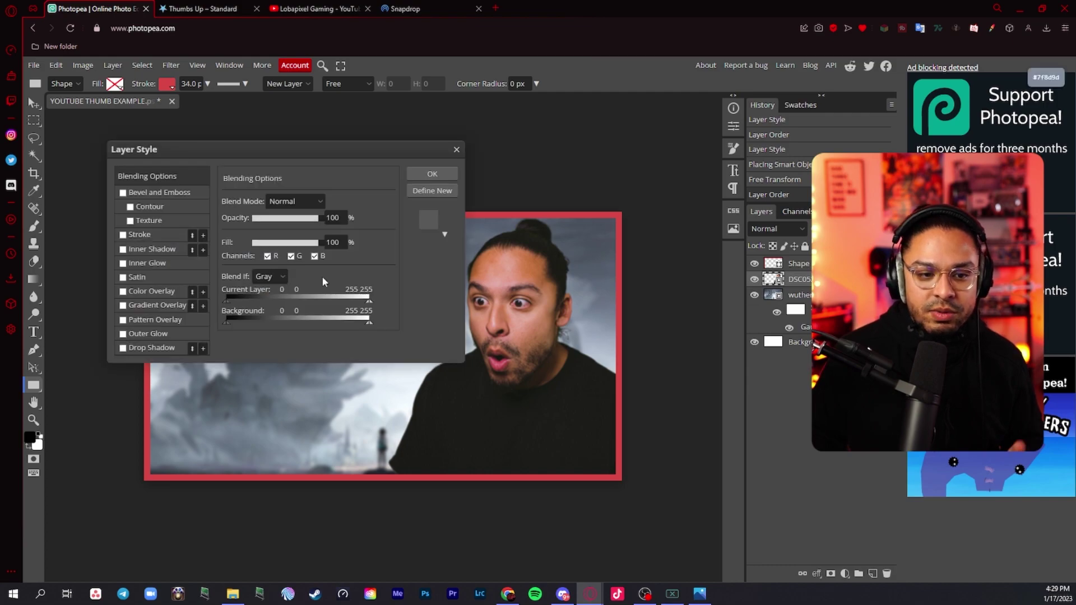
left_click(145, 333)
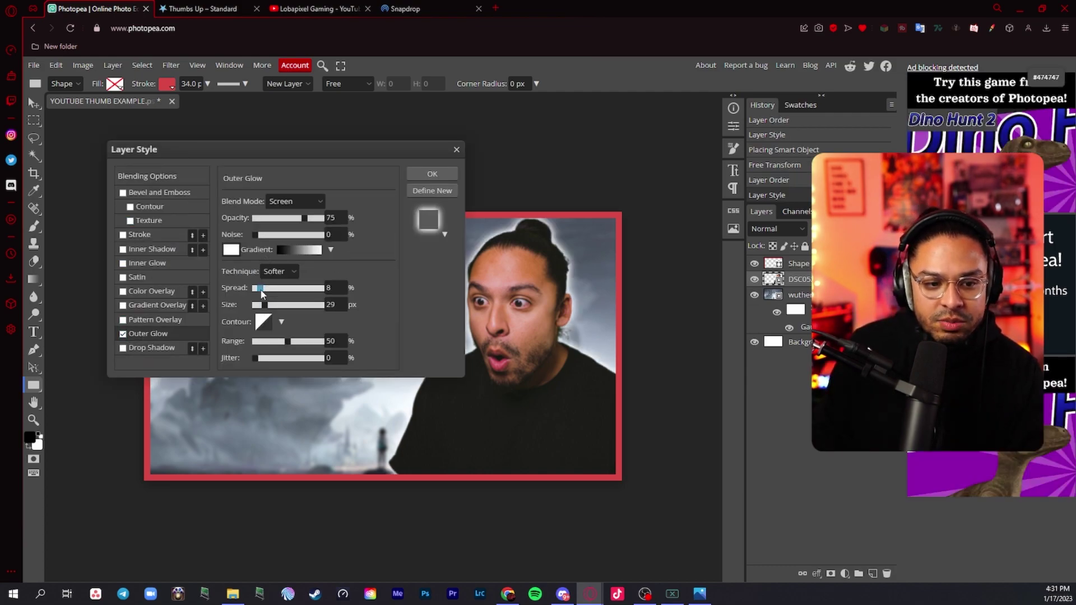
left_click_drag(261, 291, 263, 289)
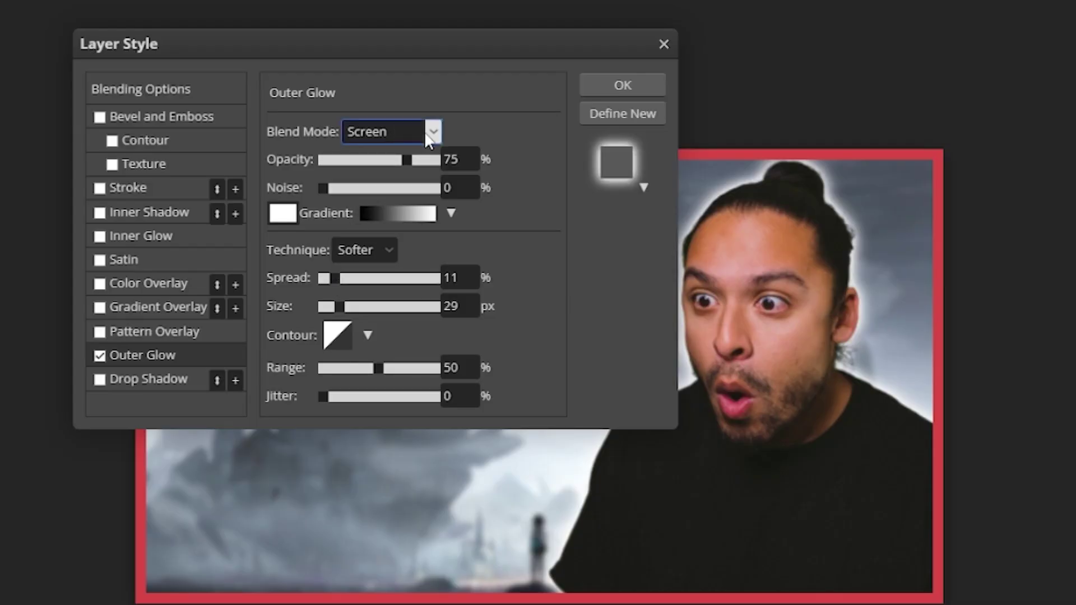
left_click(429, 135)
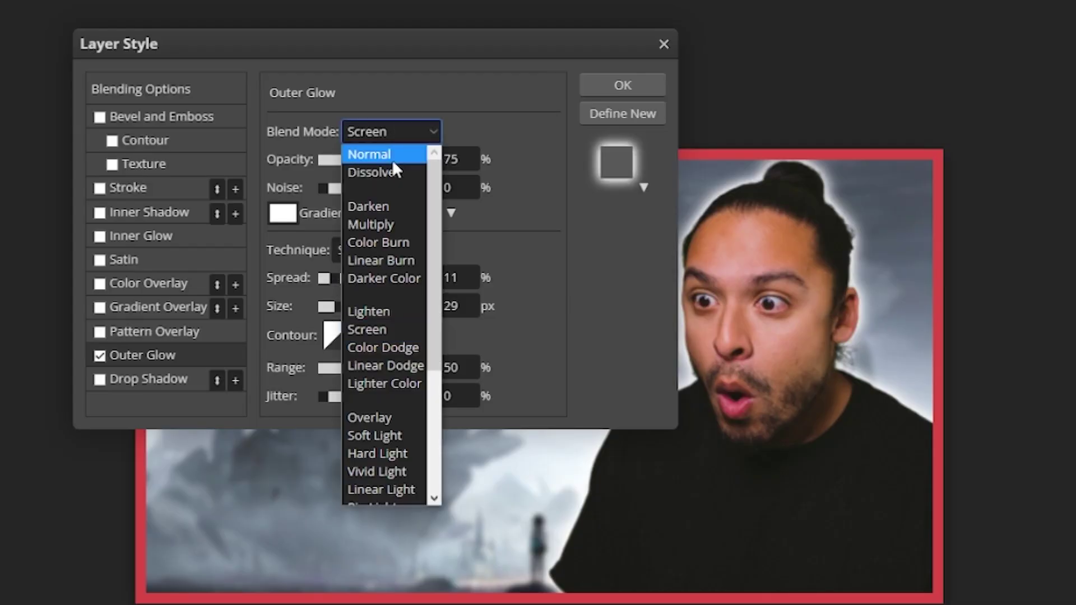
left_click(393, 160)
left_click_drag(403, 160, 451, 155)
left_click(601, 78)
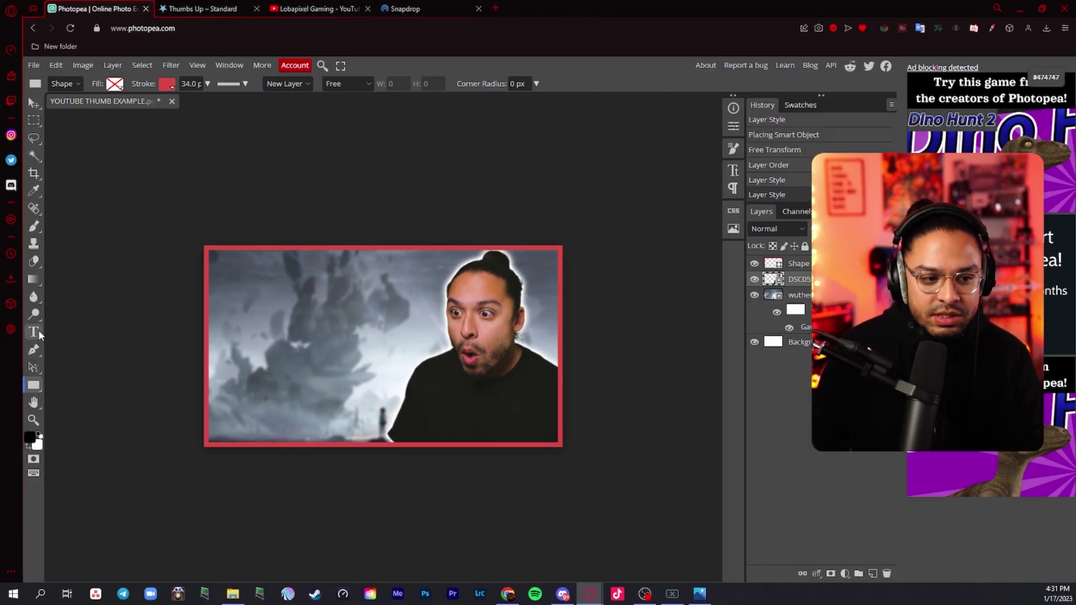
Step: Create a white WUTHERING text layer in the Gothic Ultra OT font and adjust its size
left_click(33, 332)
left_click(310, 330)
left_click(79, 84)
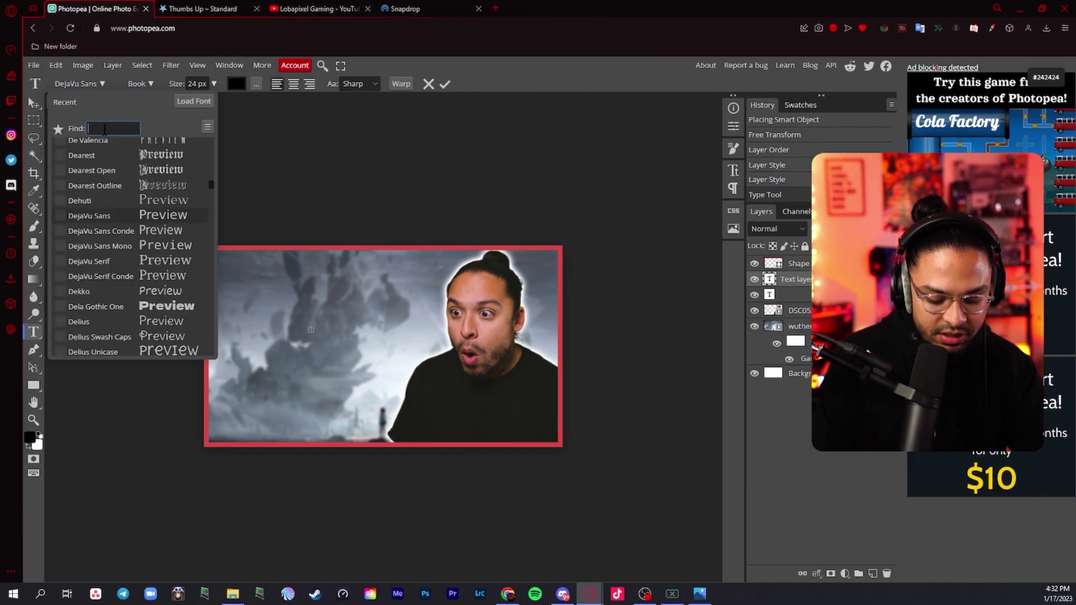
type("gothic")
left_click(102, 146)
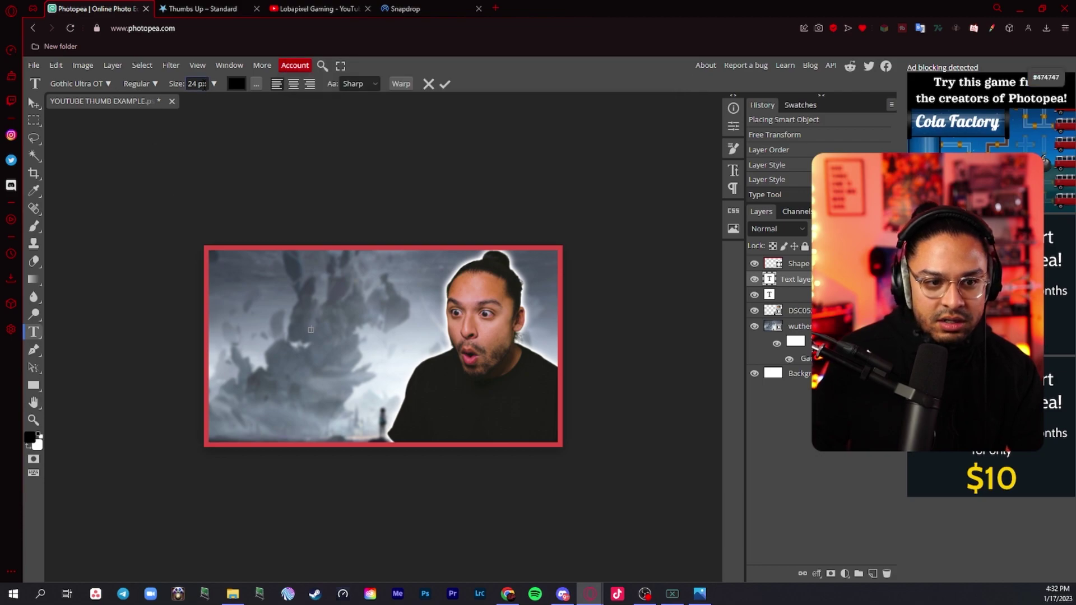
left_click(215, 85)
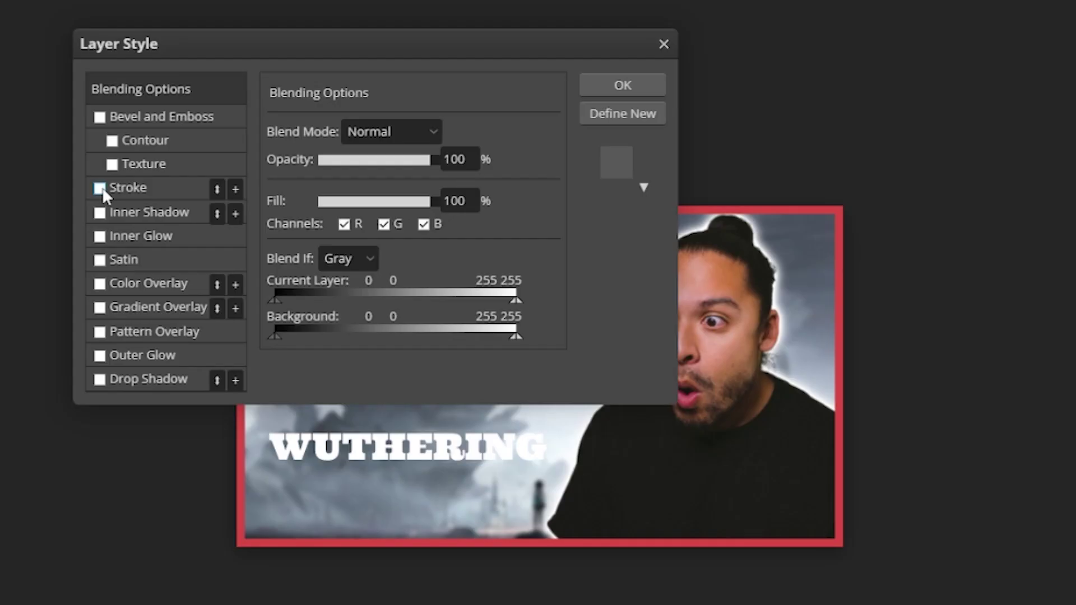
Step: Give the title an 11 px black stroke, inner shadow and drop shadow, and duplicate it
left_click(123, 235)
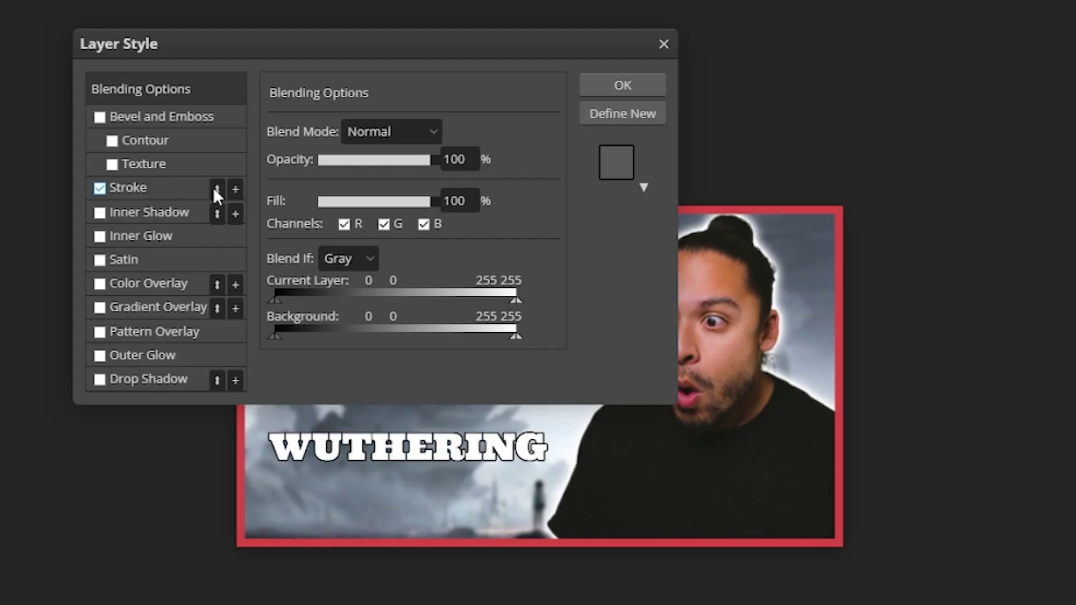
left_click(149, 213)
left_click(100, 381)
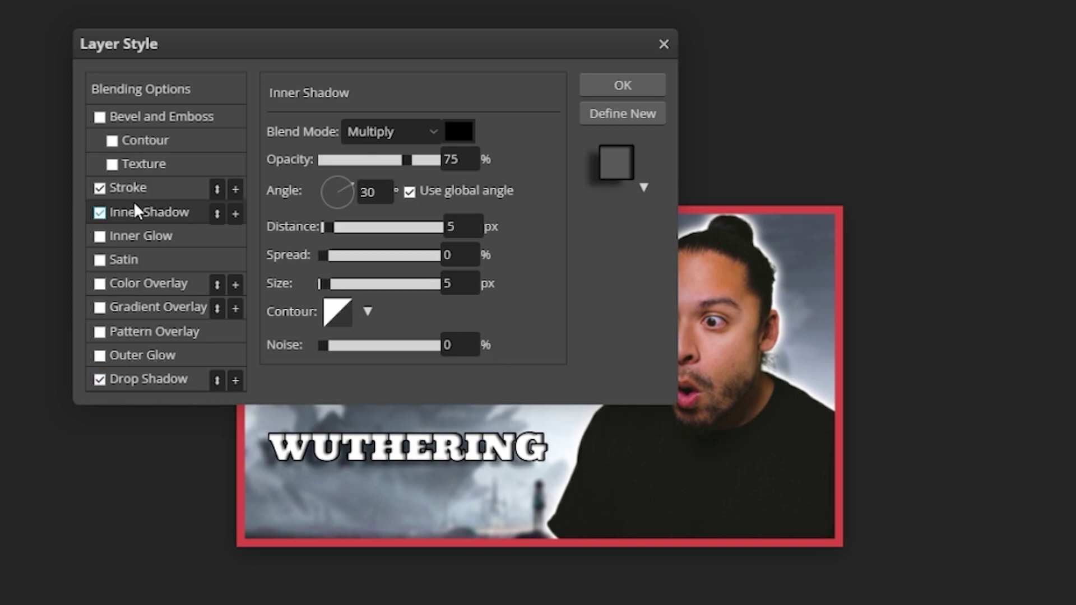
left_click(99, 117)
left_click(127, 189)
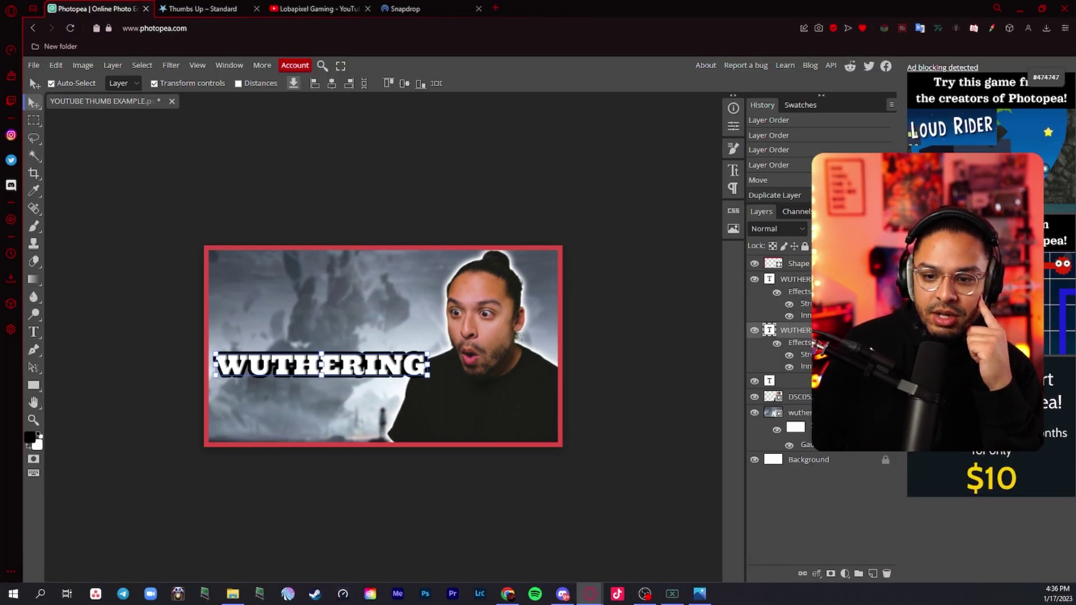
Step: Move the copied title down a line and change its text to WAVES
left_click_drag(370, 373, 361, 411)
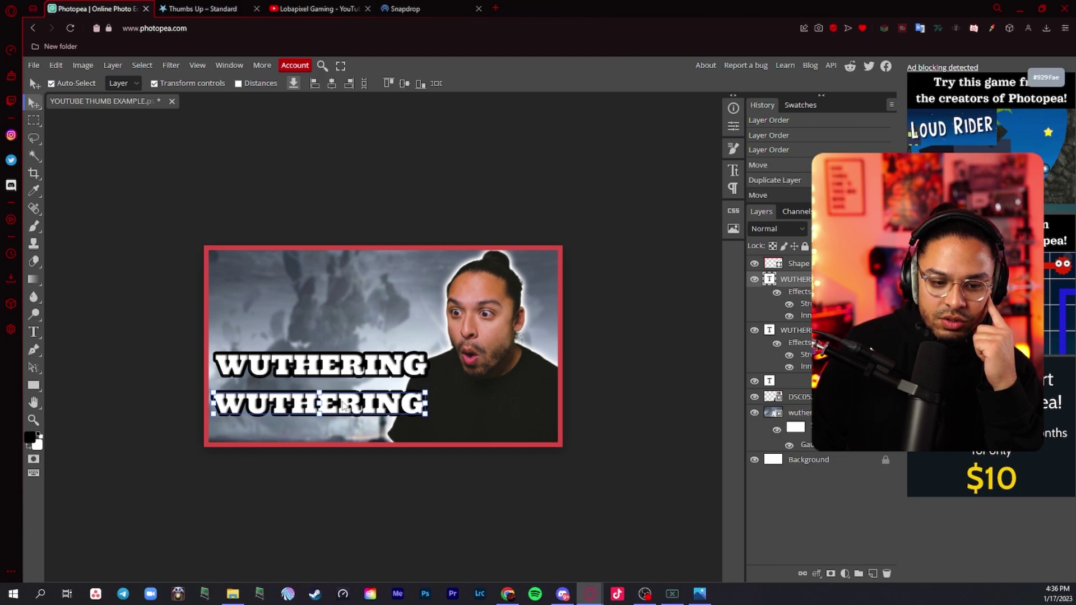
double_click(362, 411)
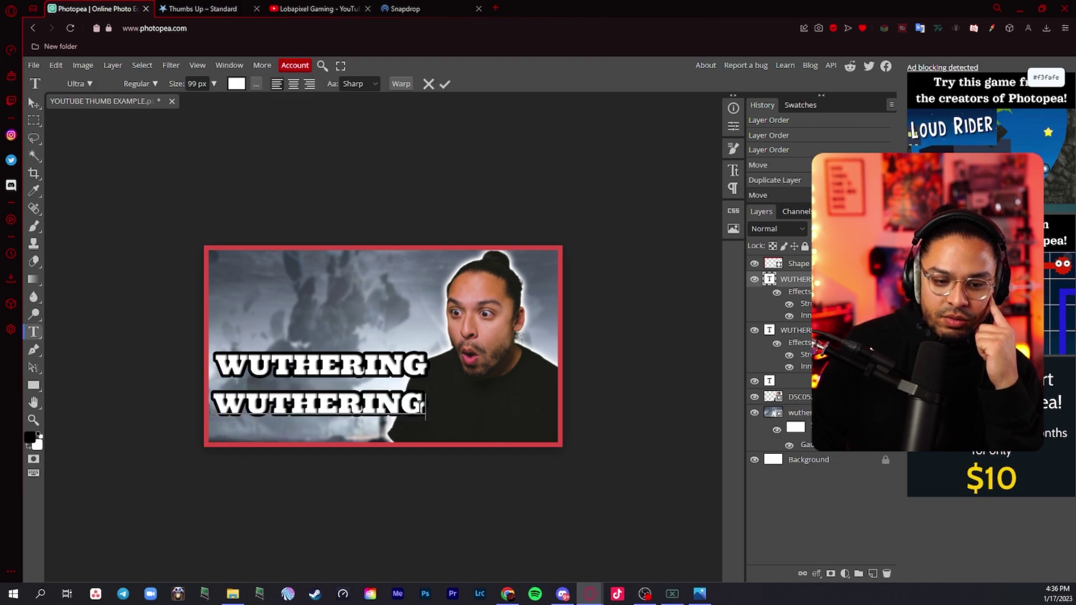
type("WAVES")
key("Escape")
key("v")
left_click(291, 411)
Step: Stack WAVES centred below WUTHERING, then drop the anime character image onto the canvas
left_click_drag(291, 411, 331, 433)
left_click_drag(335, 370, 330, 404)
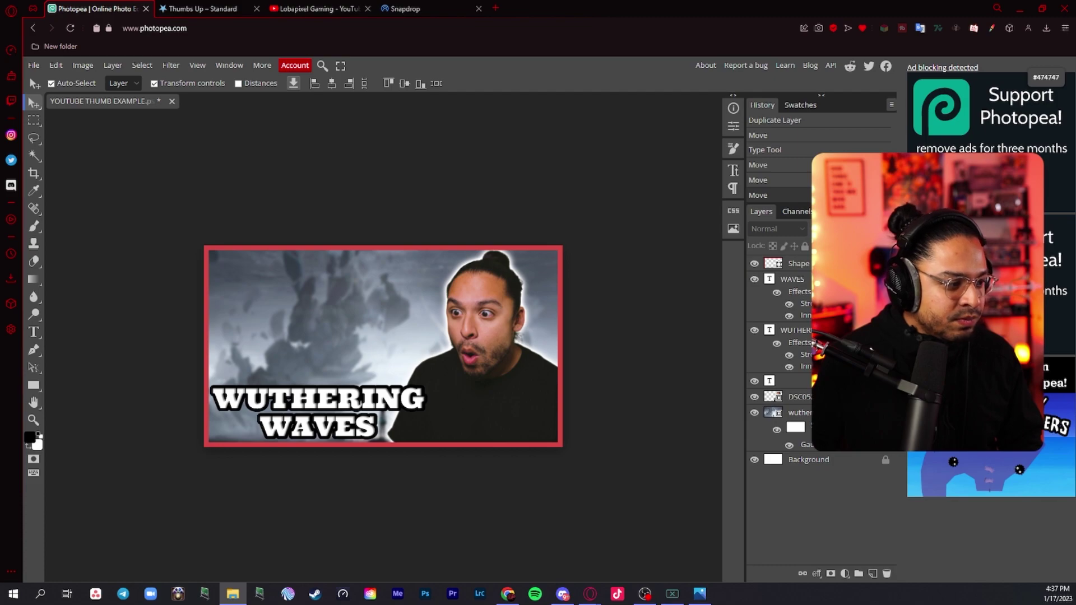
left_click_drag(0, 361, 253, 341)
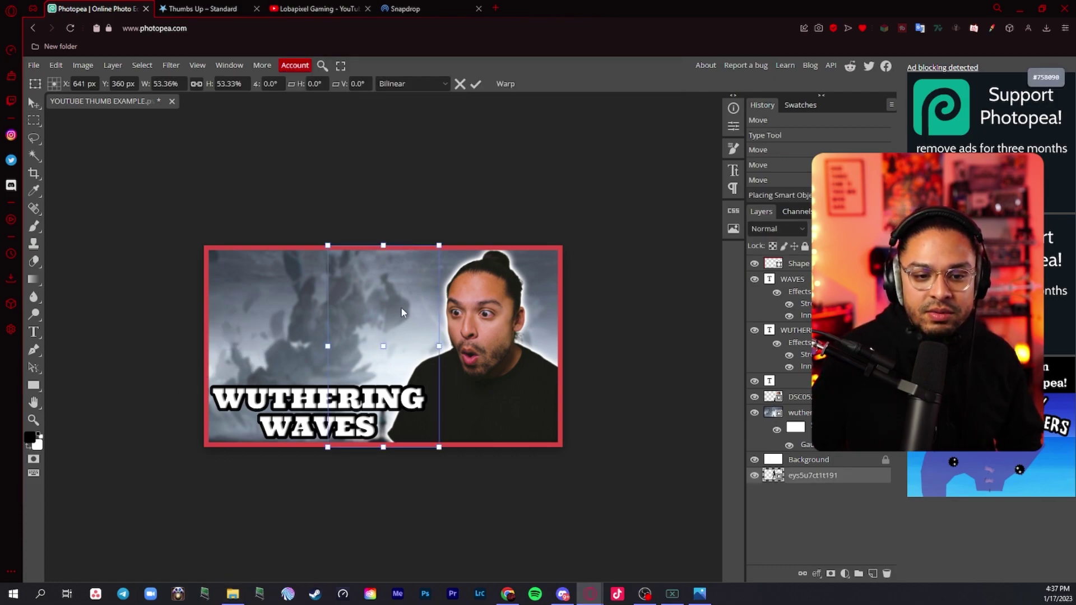
Step: Position and enlarge the sword-carrying character, layering it beneath the WUTHERING WAVES title
left_click_drag(387, 308, 278, 307)
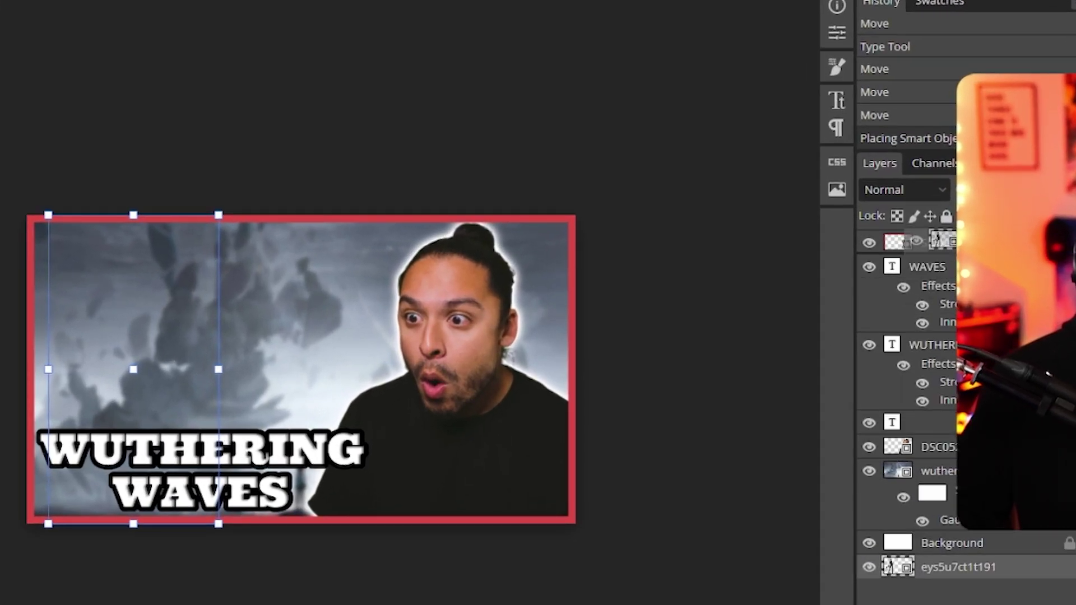
key("ctrl+shift+bracketright")
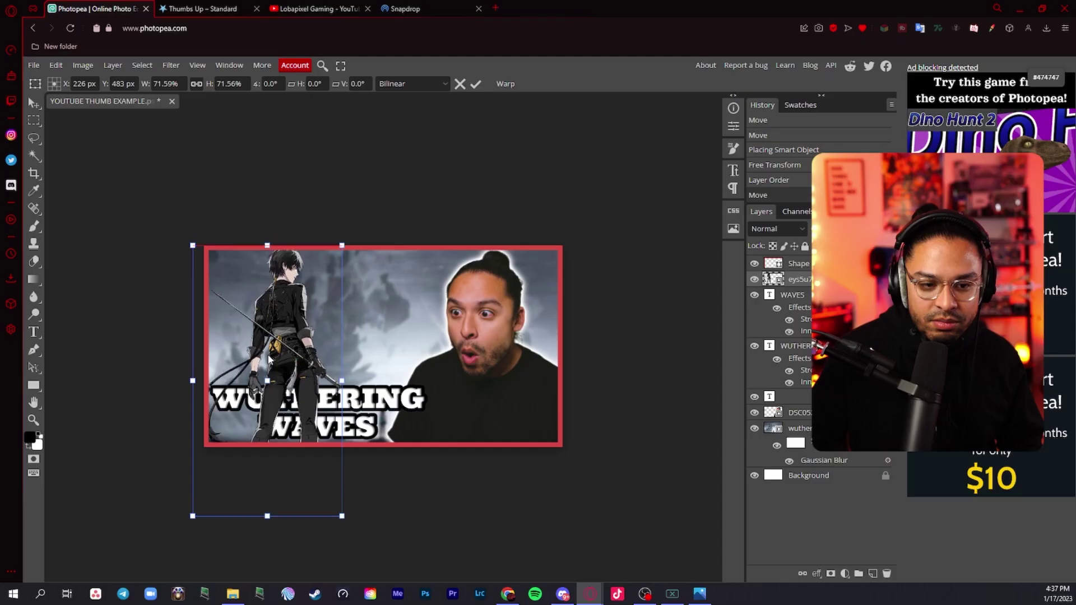
left_click_drag(130, 384, 130, 403)
left_click_drag(796, 280, 796, 399)
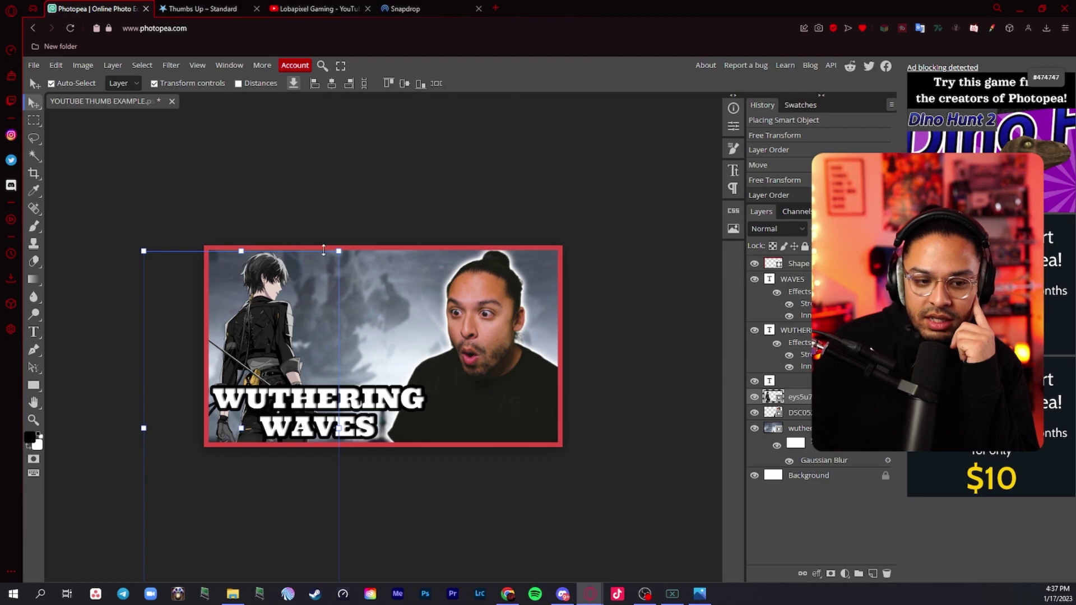
left_click_drag(275, 330, 279, 329)
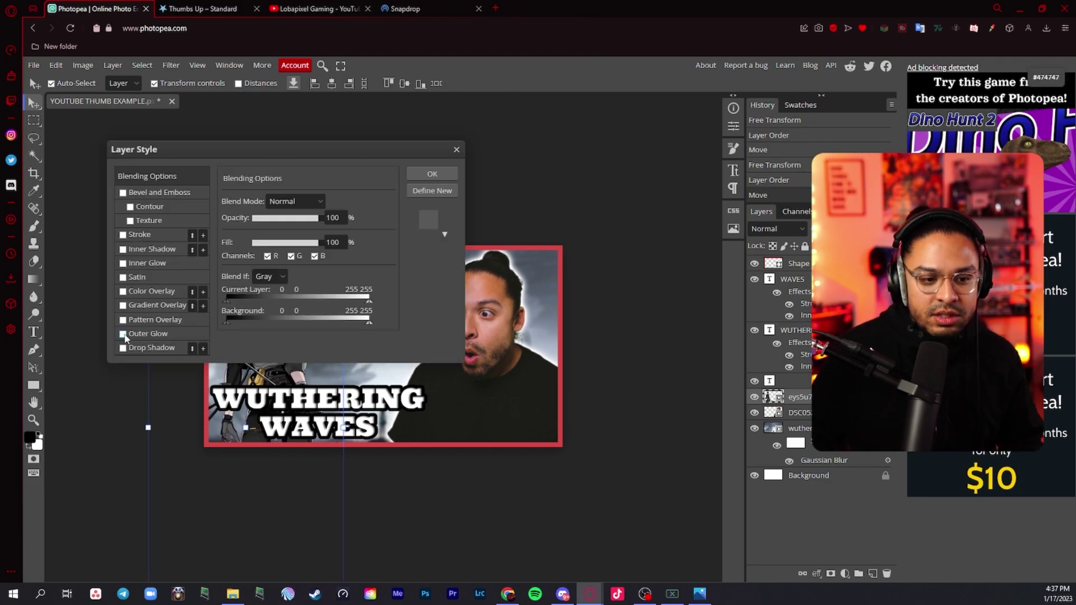
Step: Add outer glow and drop shadow, shift the character about 177 px right, behind the creator
left_click(123, 334)
left_click(123, 350)
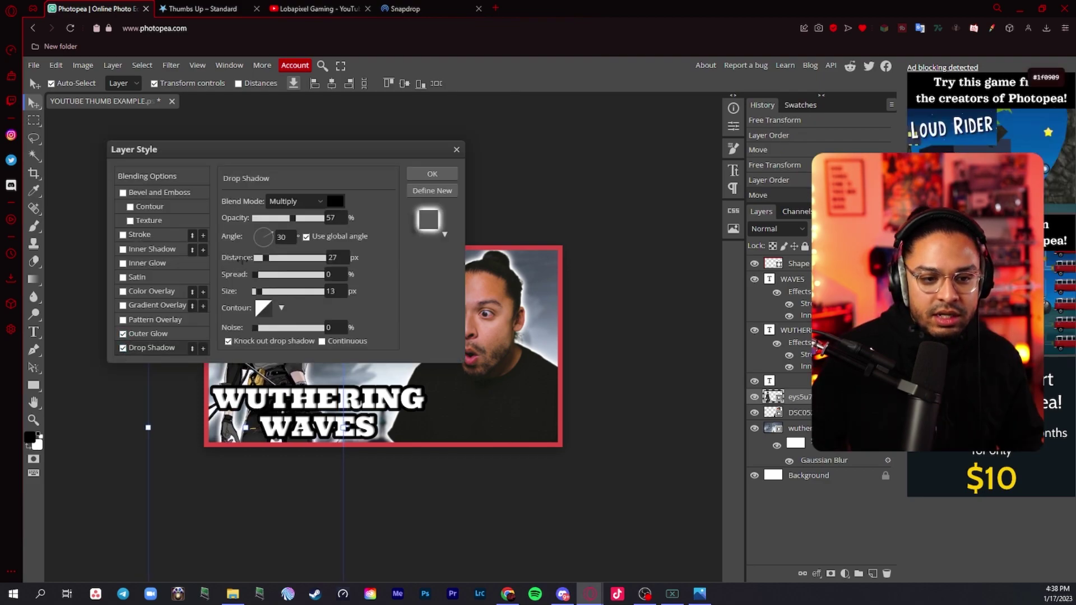
left_click_drag(306, 152, 567, 86)
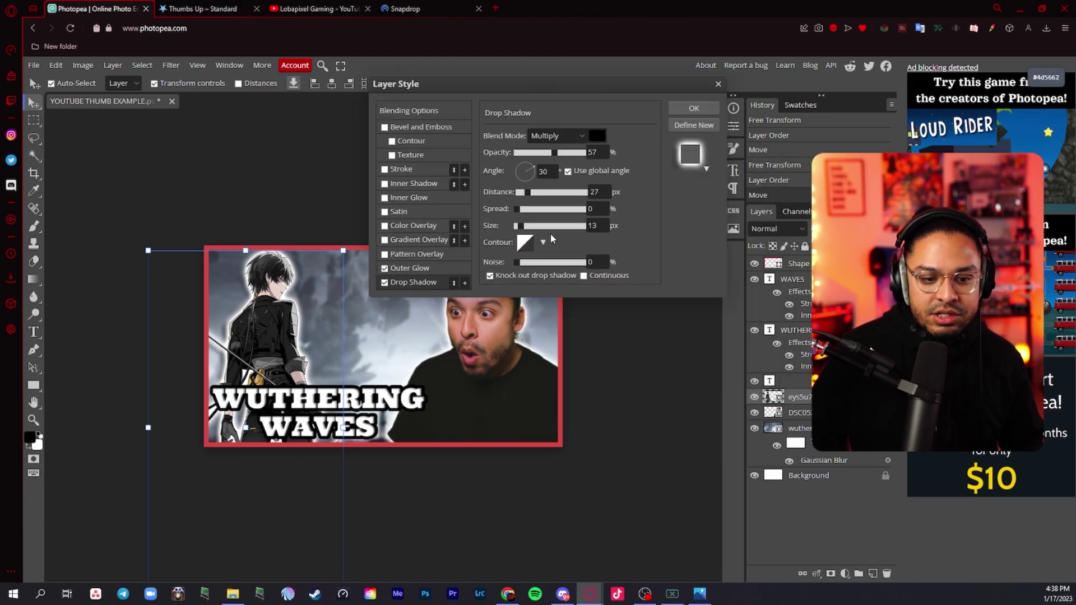
left_click(687, 108)
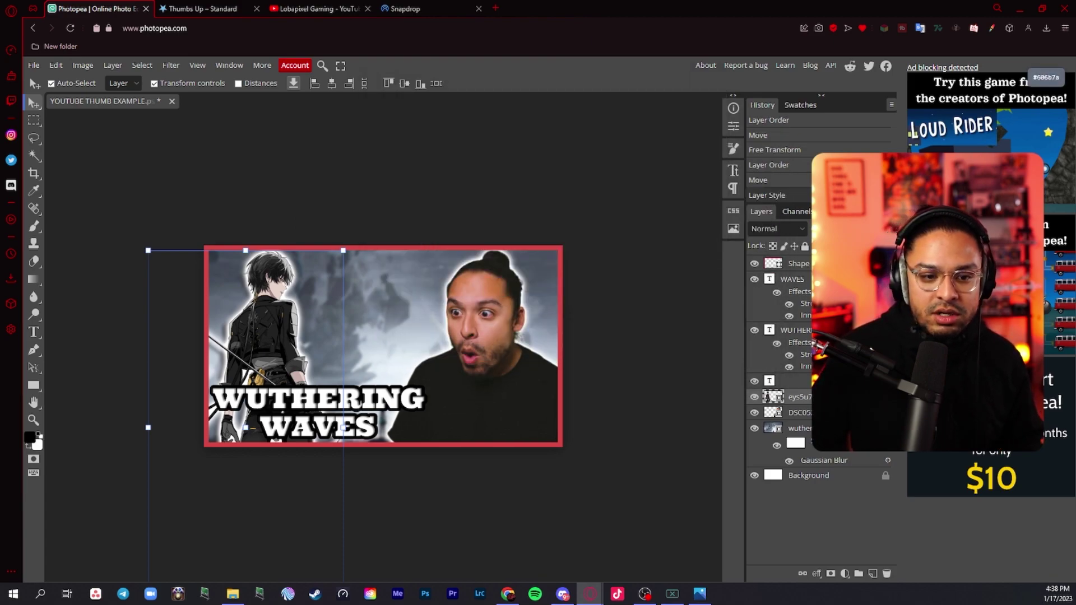
left_click_drag(269, 323, 368, 329)
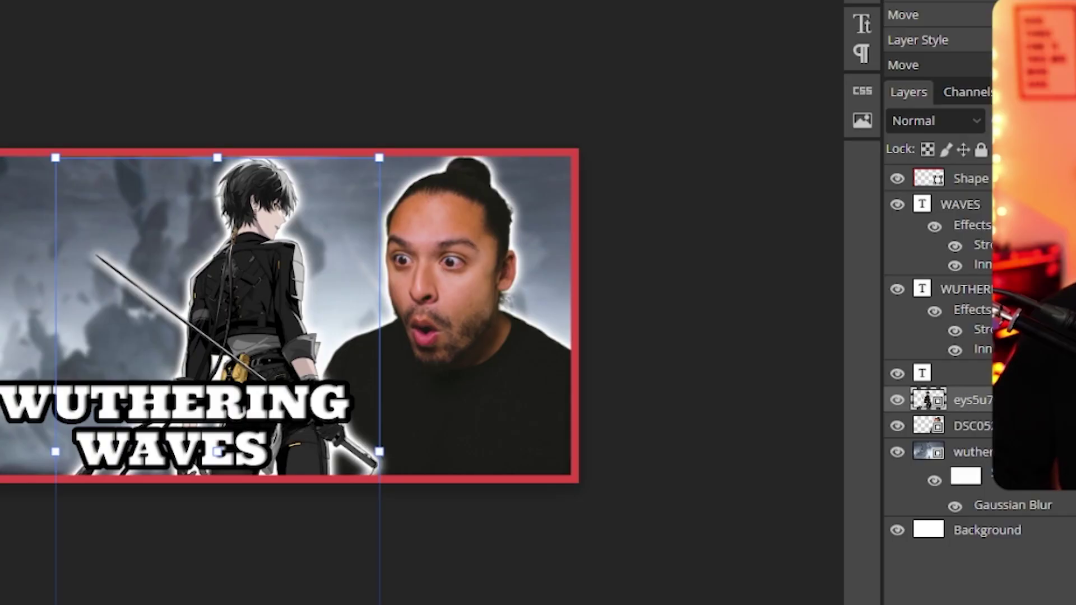
left_click_drag(973, 399, 973, 440)
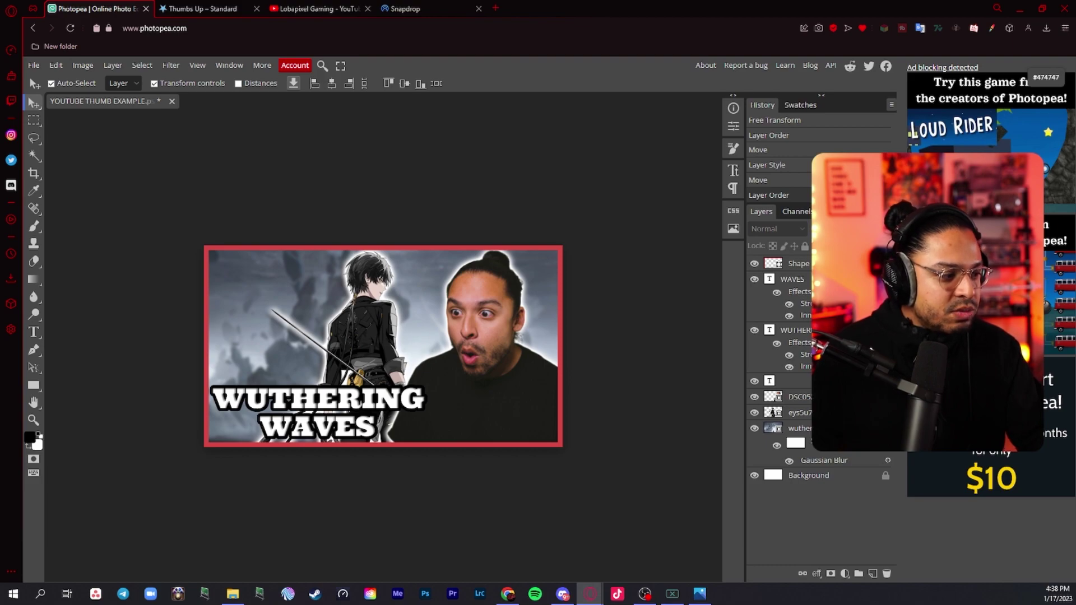
Step: Place the black-haired female character at left with outer glow and drop shadow, then view the whole canvas
left_click_drag(109, 335, 300, 303)
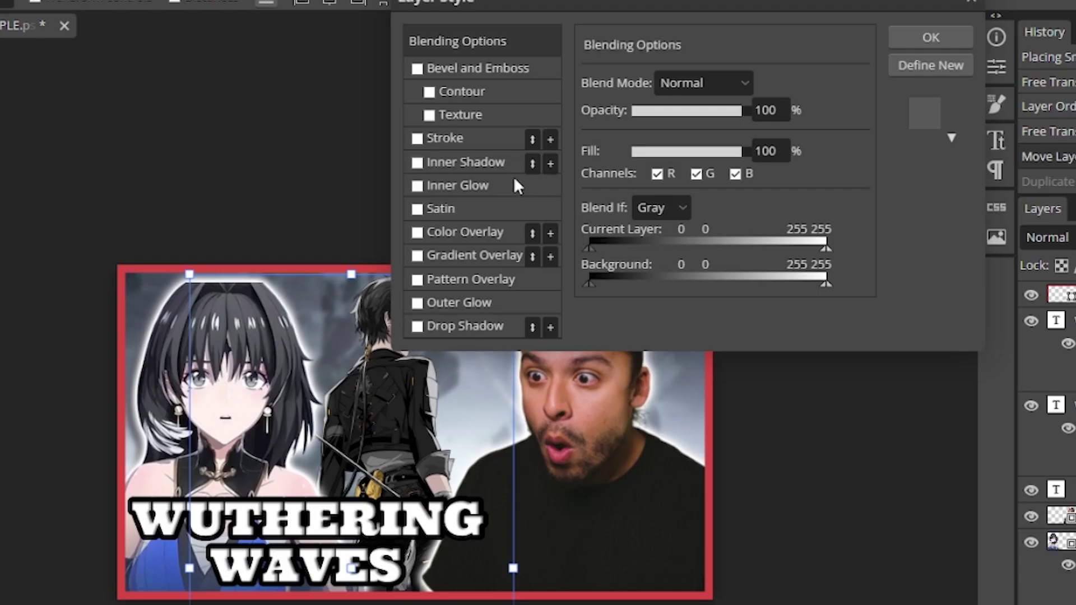
left_click(416, 309)
left_click(416, 328)
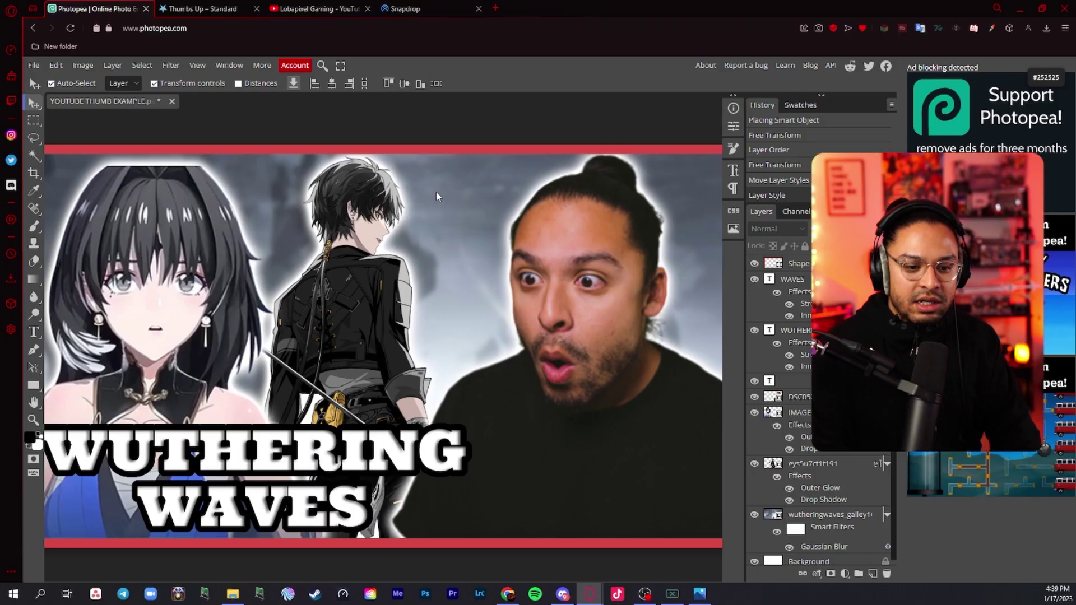
key("ctrl+minus")
key("ctrl+minus")
key("ctrl+plus")
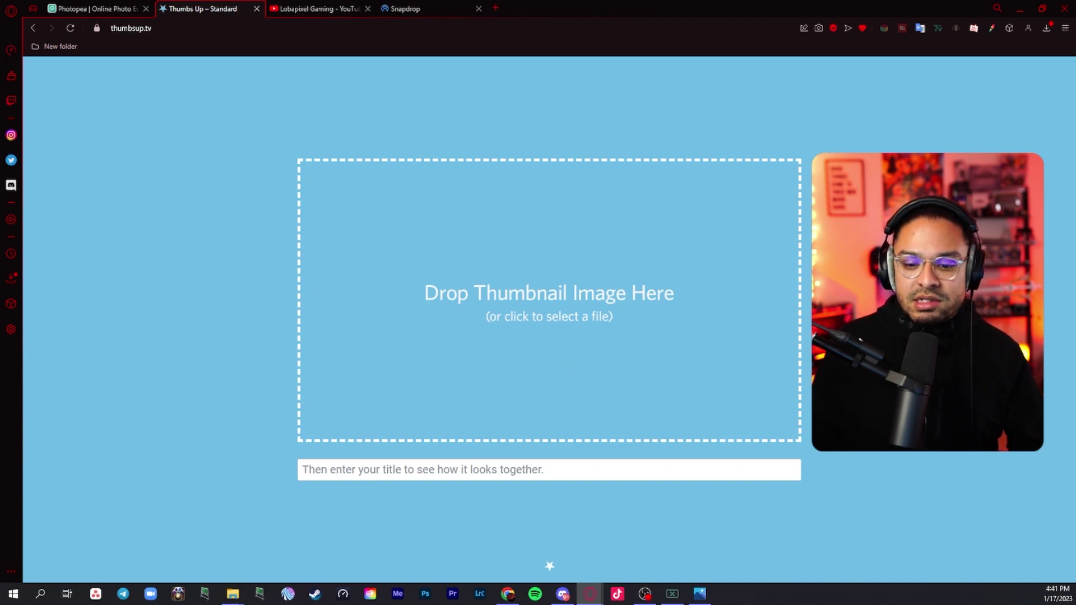
Step: Load the exported WUTHERING WAVES thumbnail into Thumbs Up and scroll through the previews
left_click(555, 288)
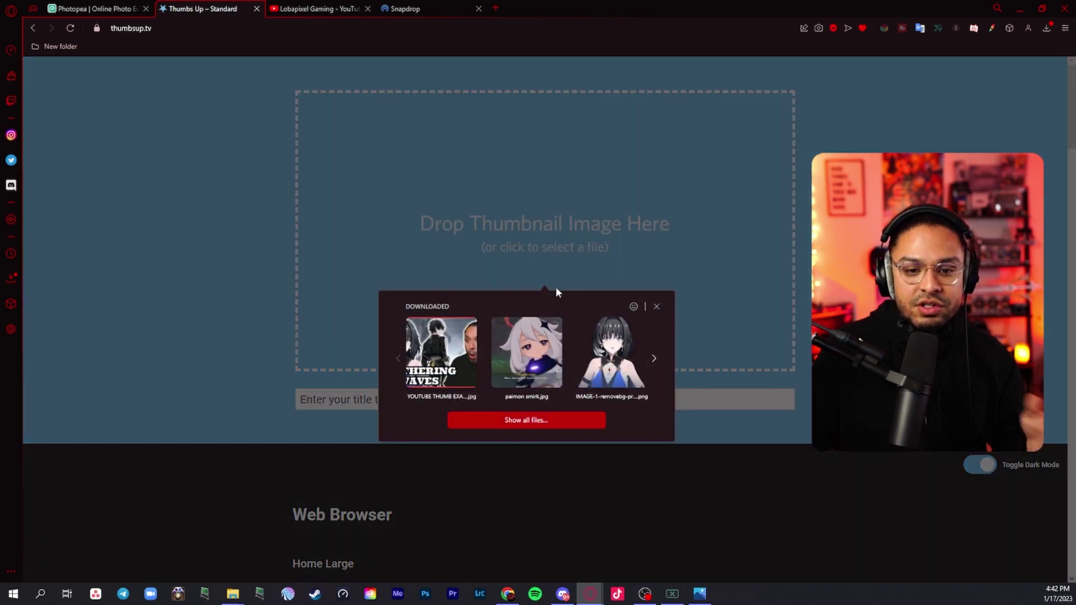
left_click(752, 339)
scroll(561, 349, "down", 5)
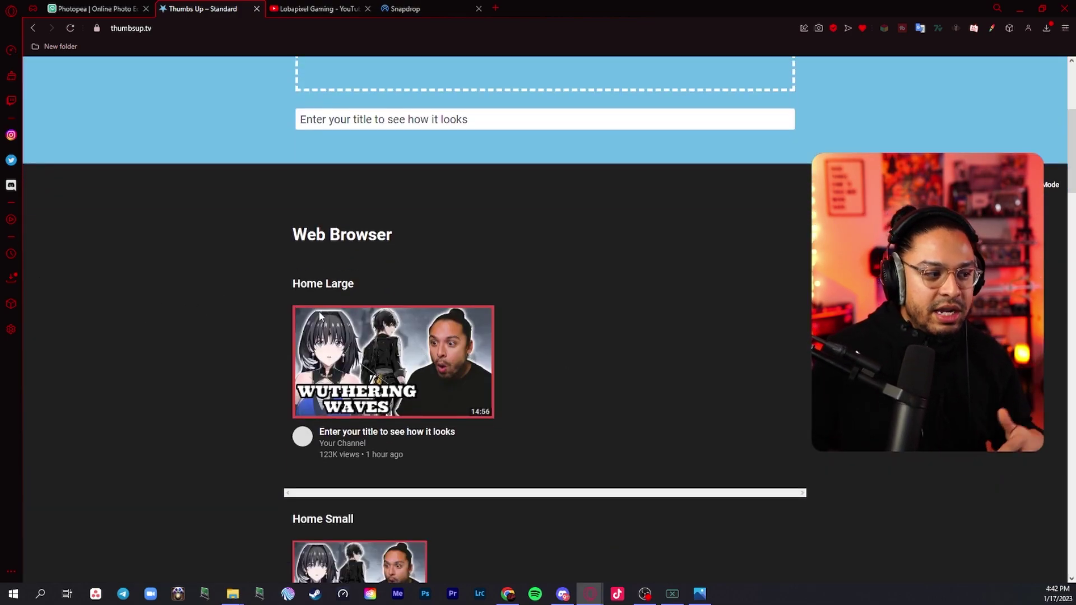
scroll(516, 286, "down", 1)
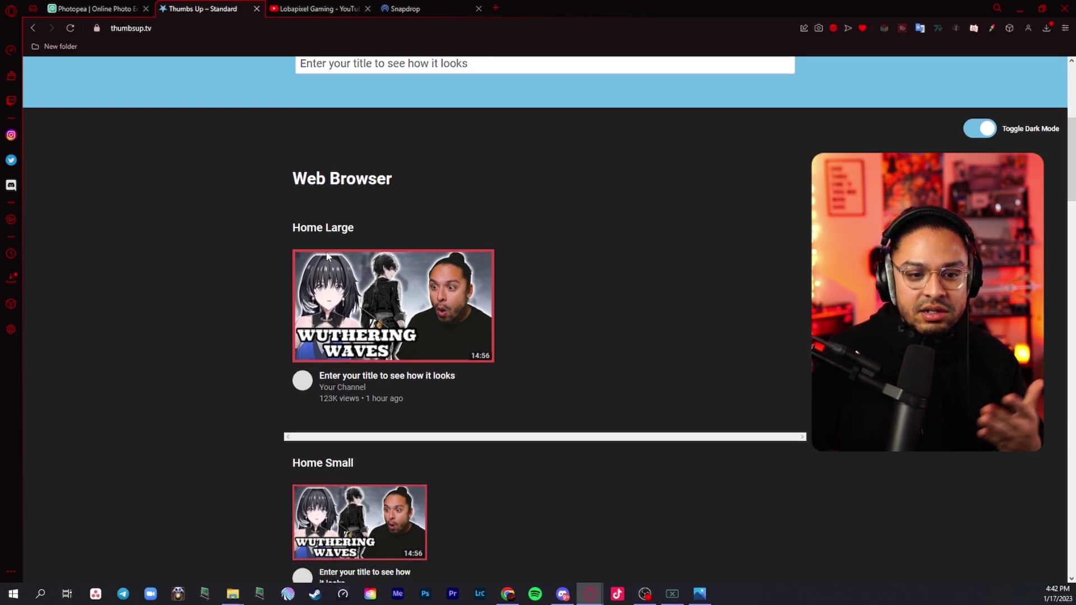
scroll(342, 291, "down", 8)
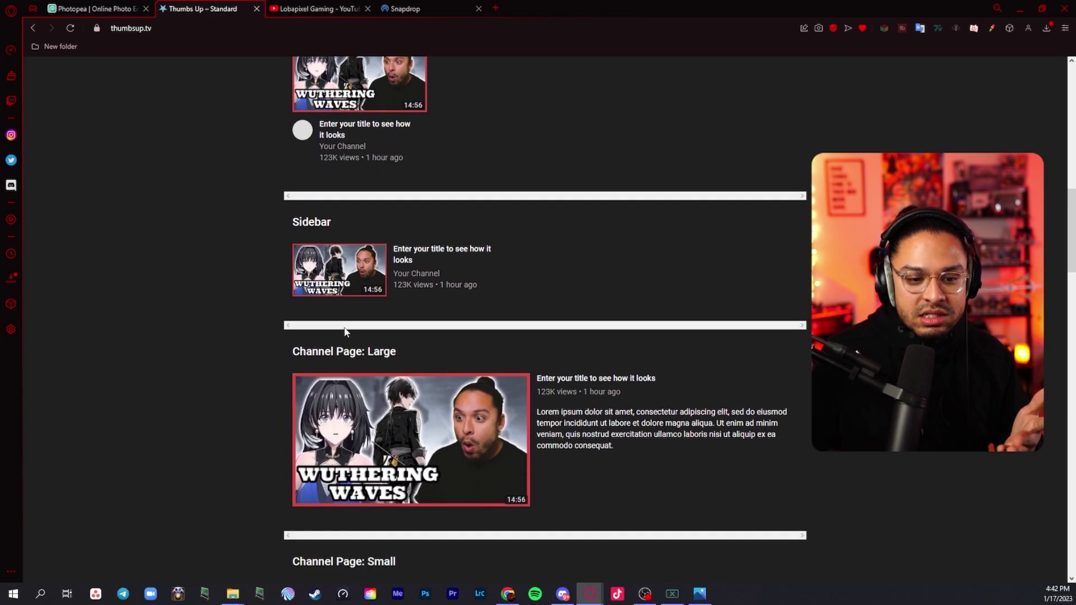
scroll(345, 332, "down", 7)
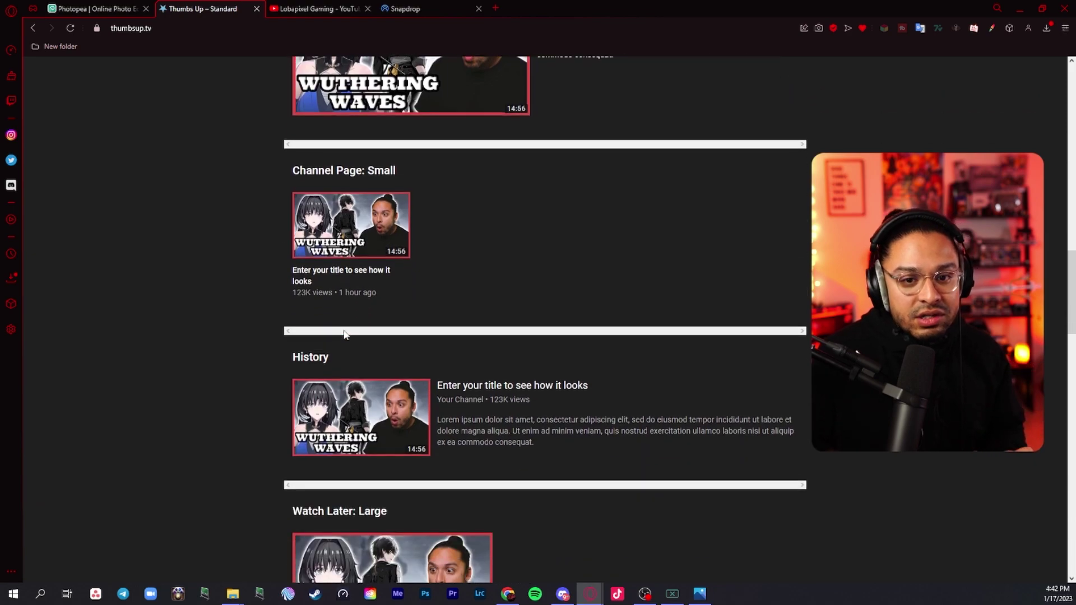
scroll(345, 334, "down", 3)
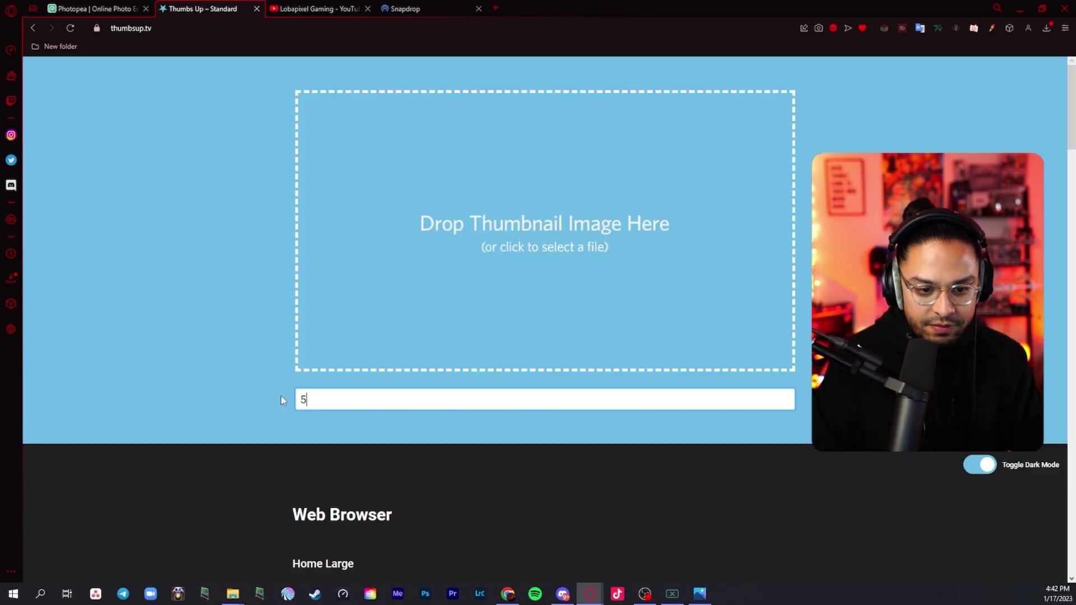
Step: Preview it titled '5 BEST TOOLS FOR YOUTUBE THUMBNAILS', then switch to the channel's YouTube videos
type("BES")
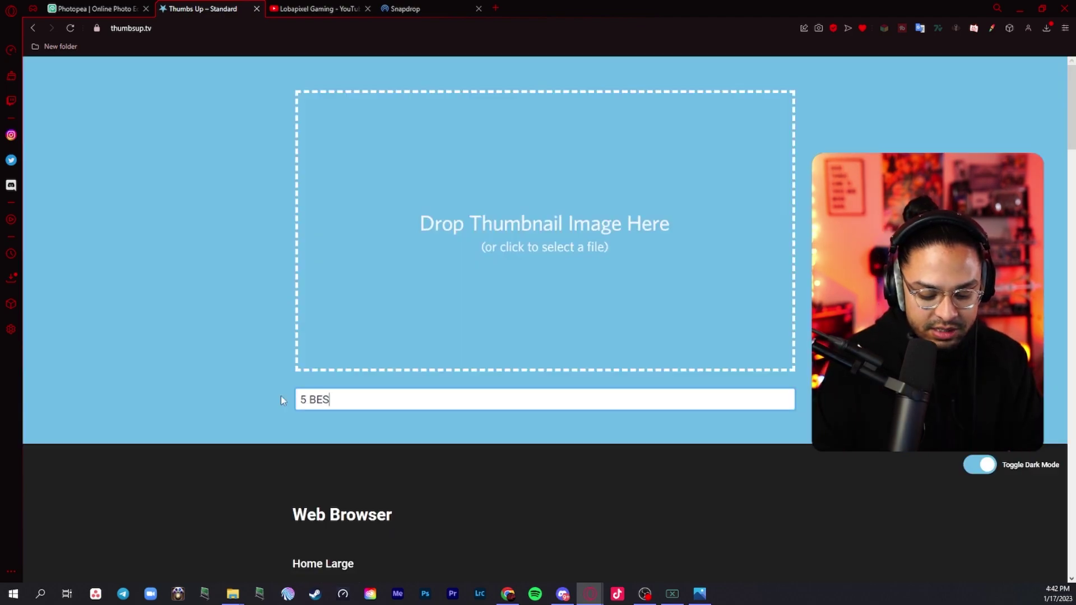
type("T TOOLS ")
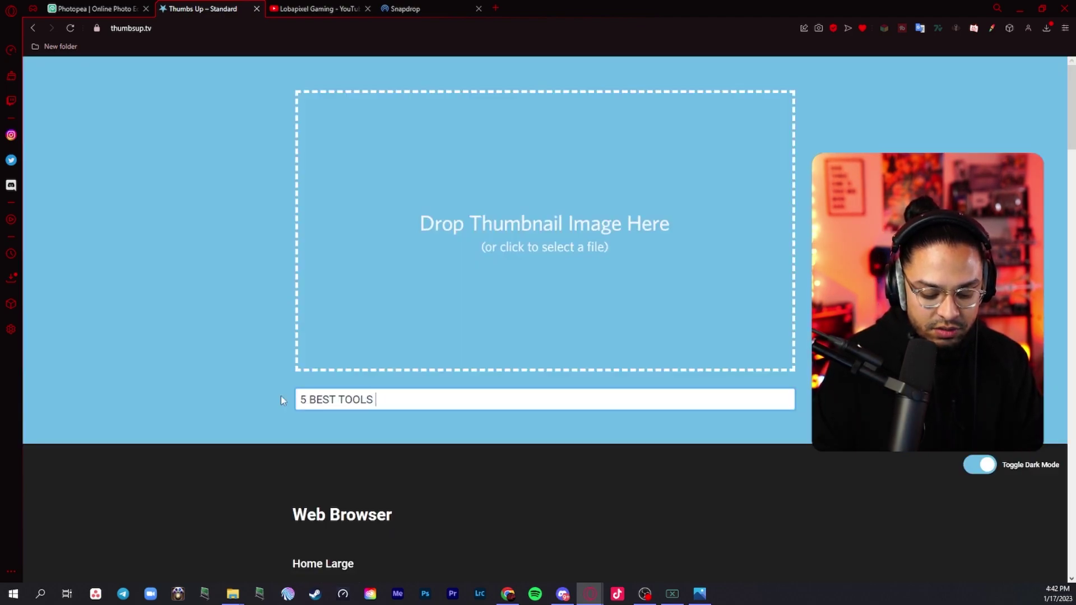
type("FOR YOUTUBE T")
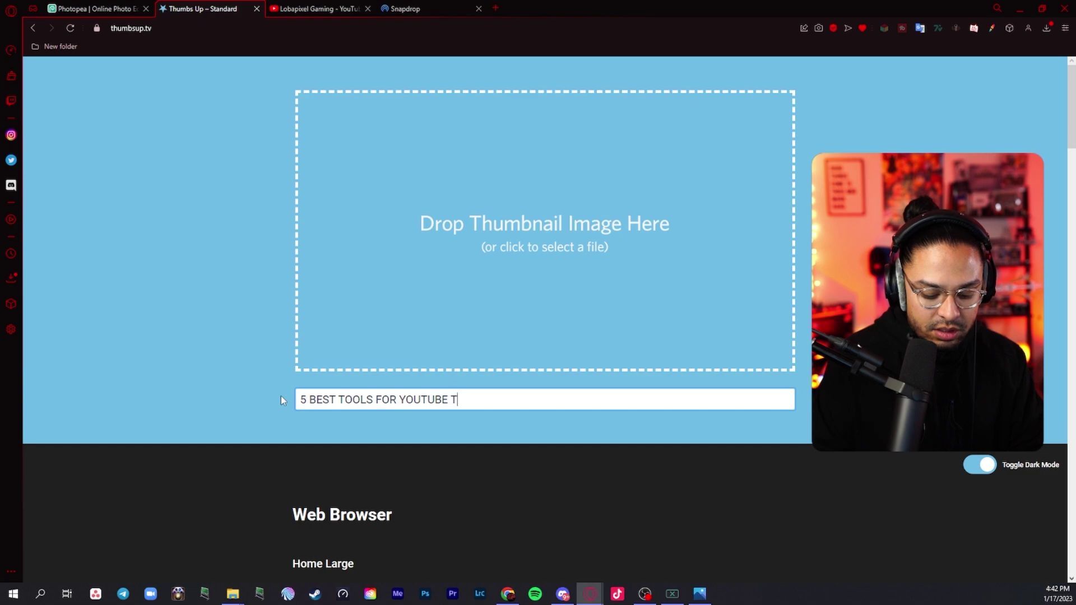
type("HUMBNAILS")
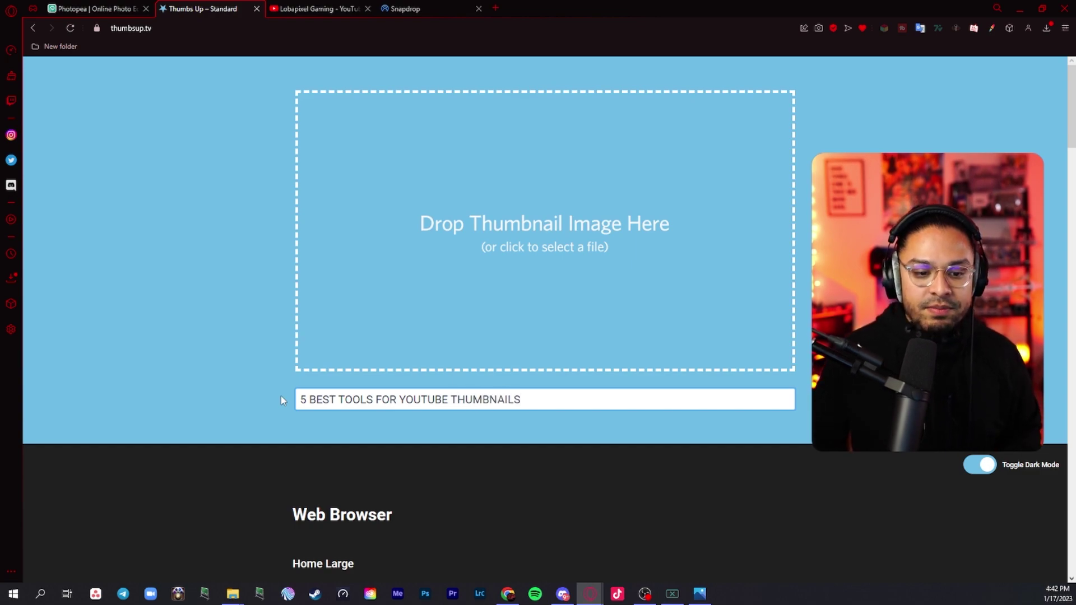
scroll(281, 396, "down", 6)
scroll(449, 294, "up", 5)
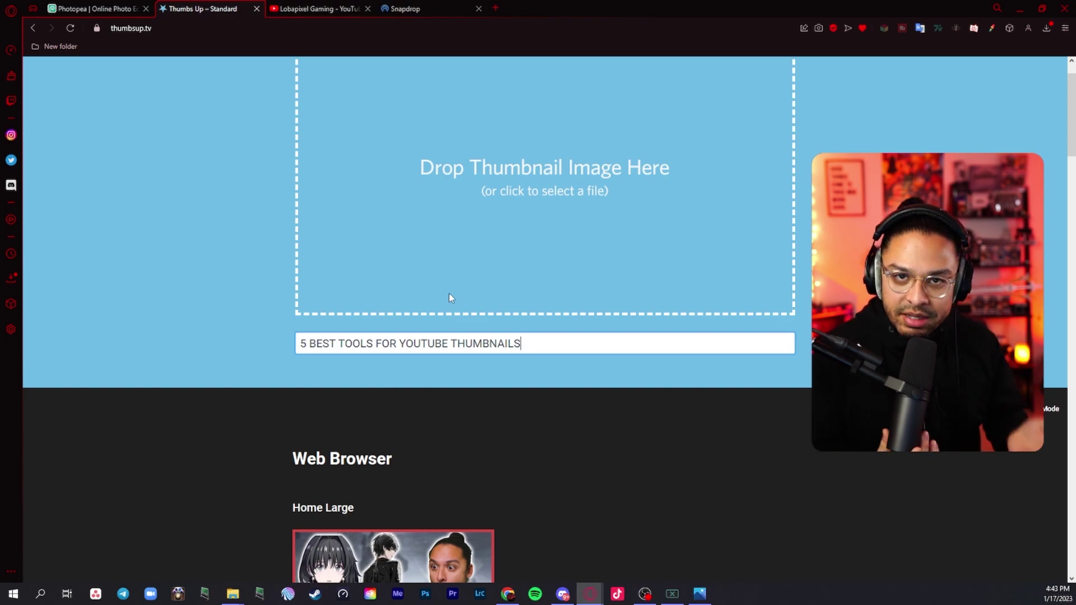
scroll(449, 294, "down", 5)
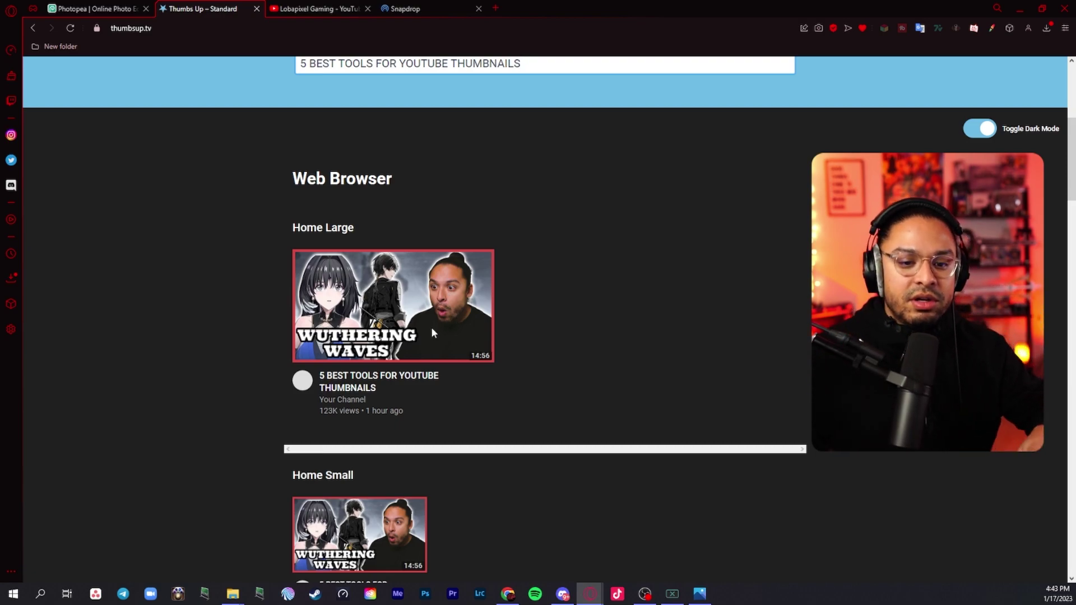
scroll(475, 335, "up", 1)
scroll(475, 335, "down", 1)
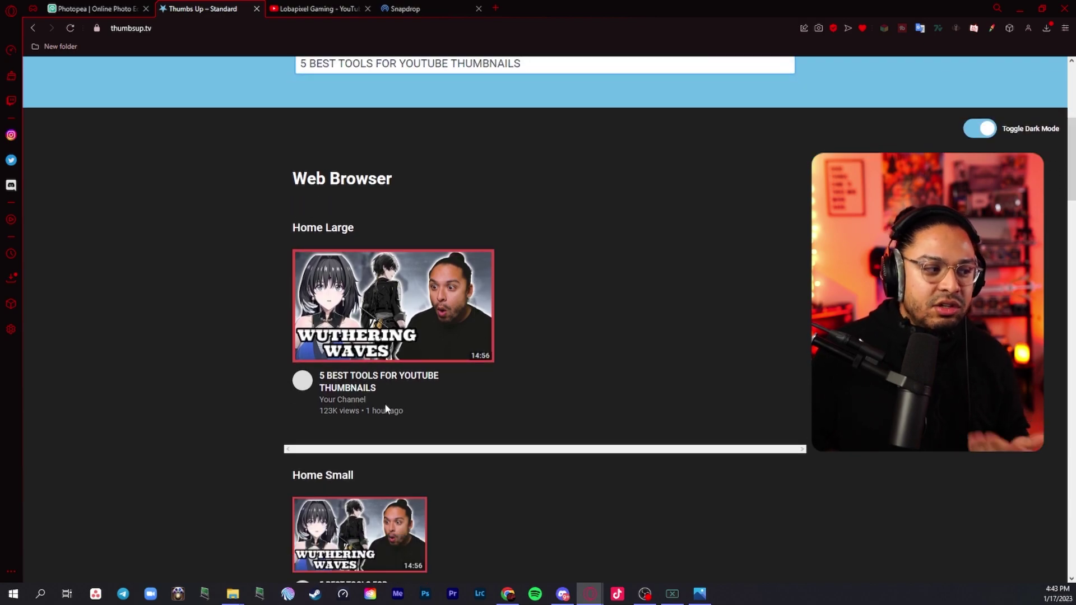
left_click(305, 9)
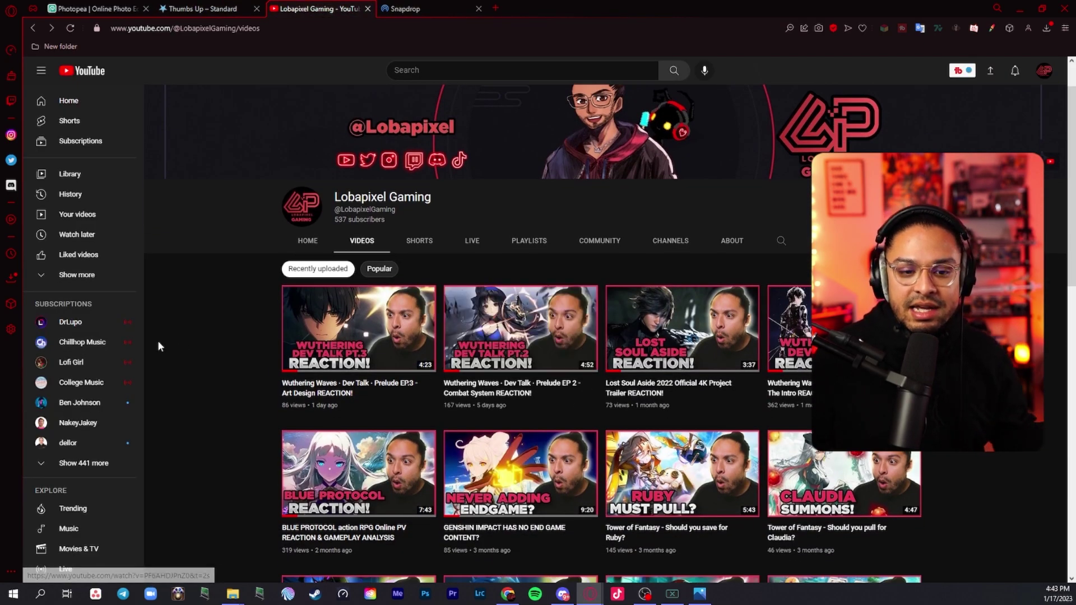
Step: Go back to the Thumbs Up thumbnail preview tab
left_click(202, 9)
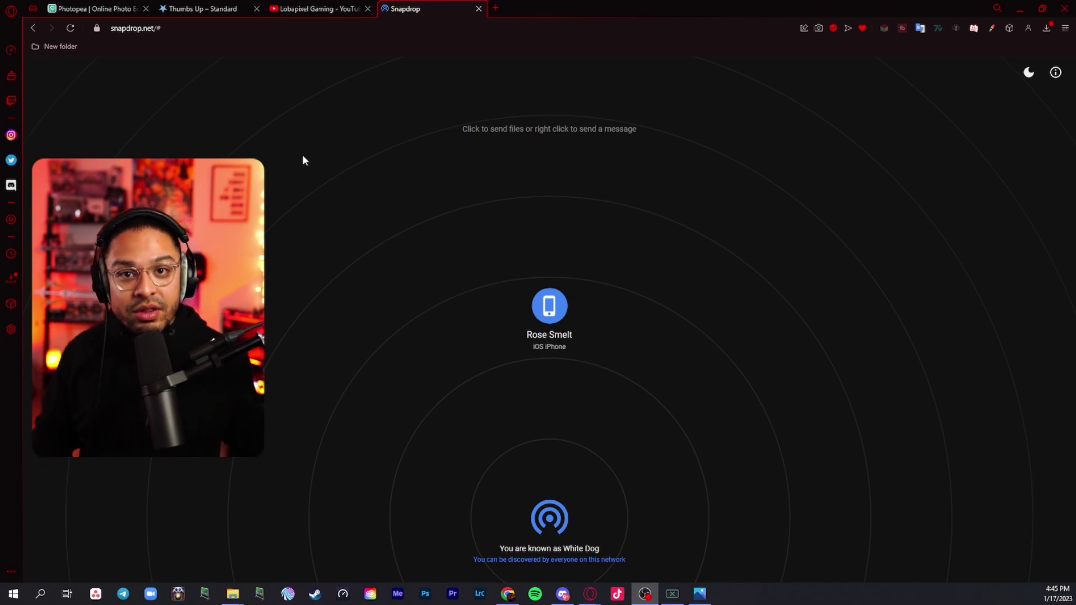
Step: Send the exported WUTHERING WAVES thumbnail JPG to the iPhone listed in Snapdrop
left_click(540, 316)
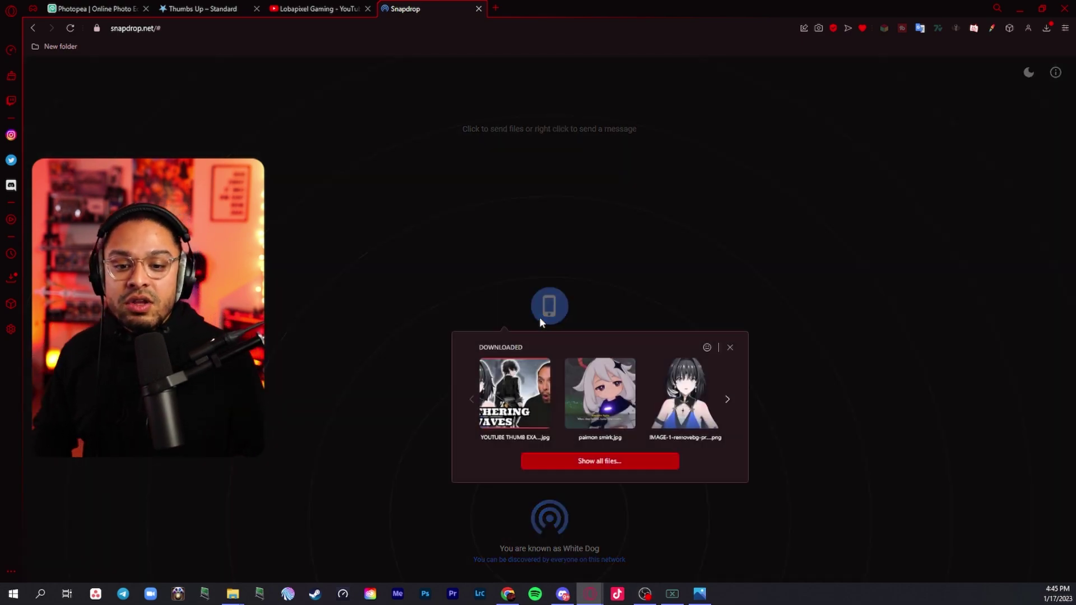
left_click(513, 404)
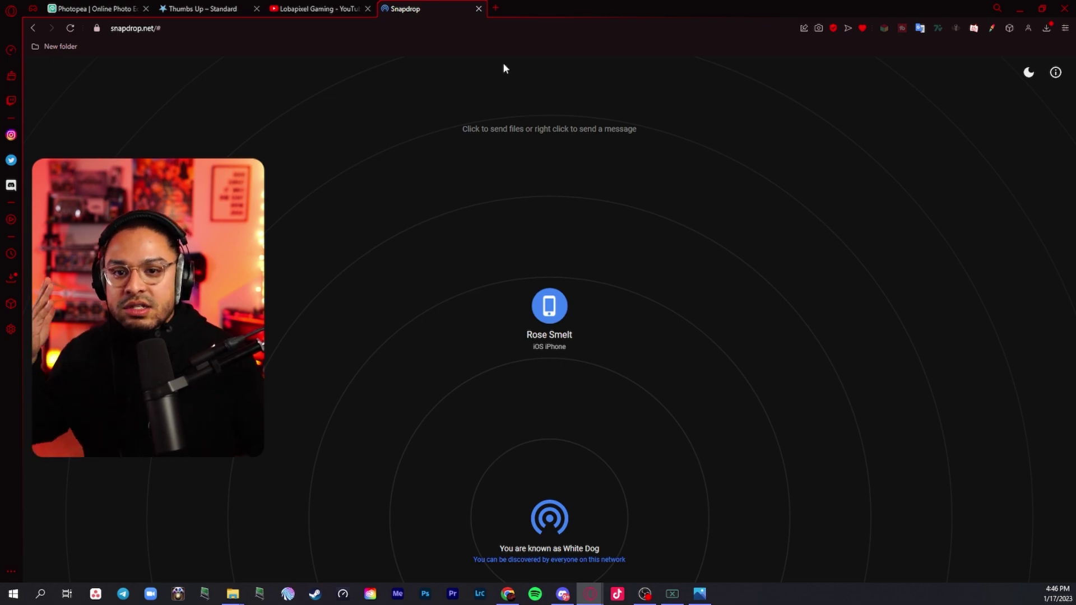
Step: Open the Dropbox home page in a new tab by searching 'dropbox', then return to Snapdrop
left_click(498, 8)
type("DROPBOX")
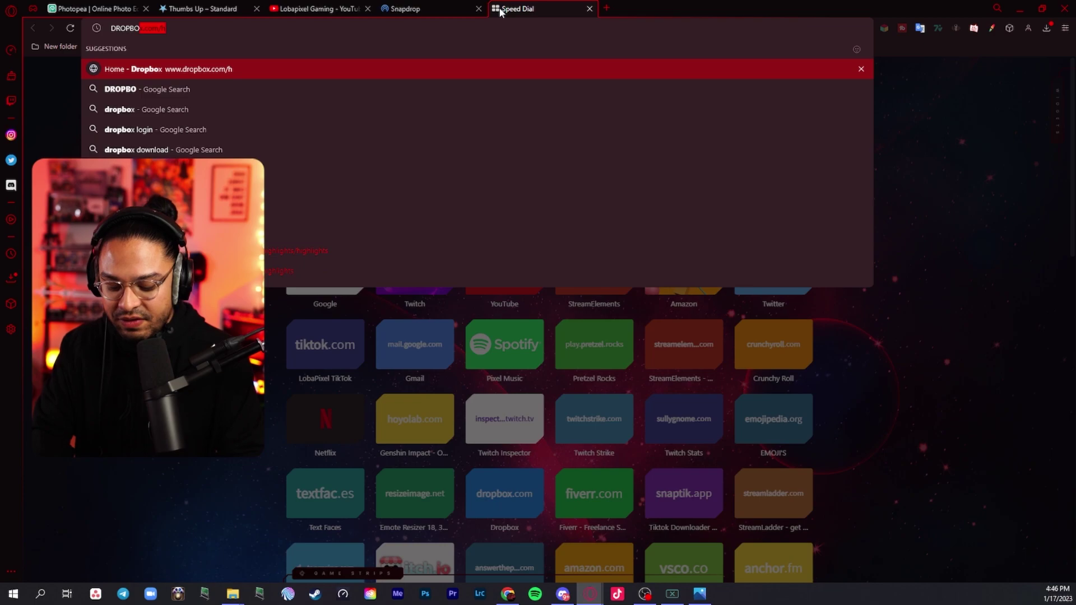
key("Return")
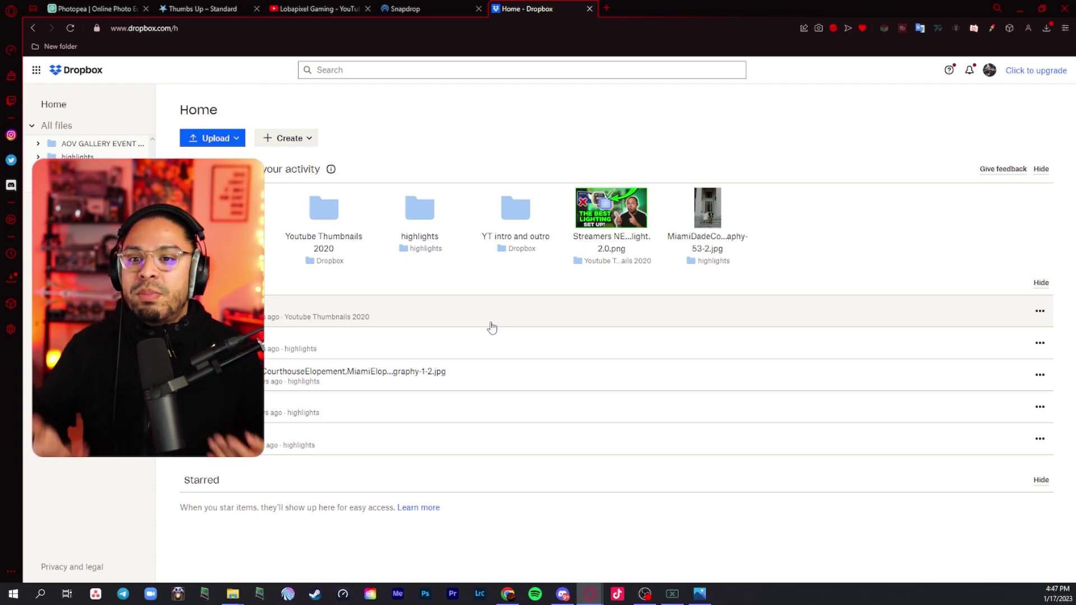
left_click(444, 8)
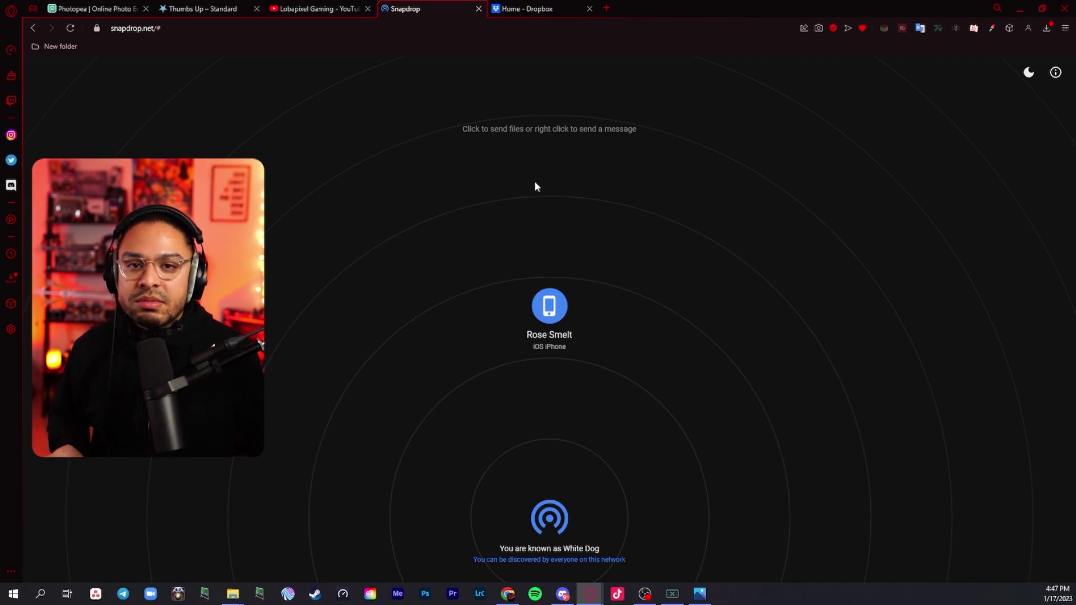